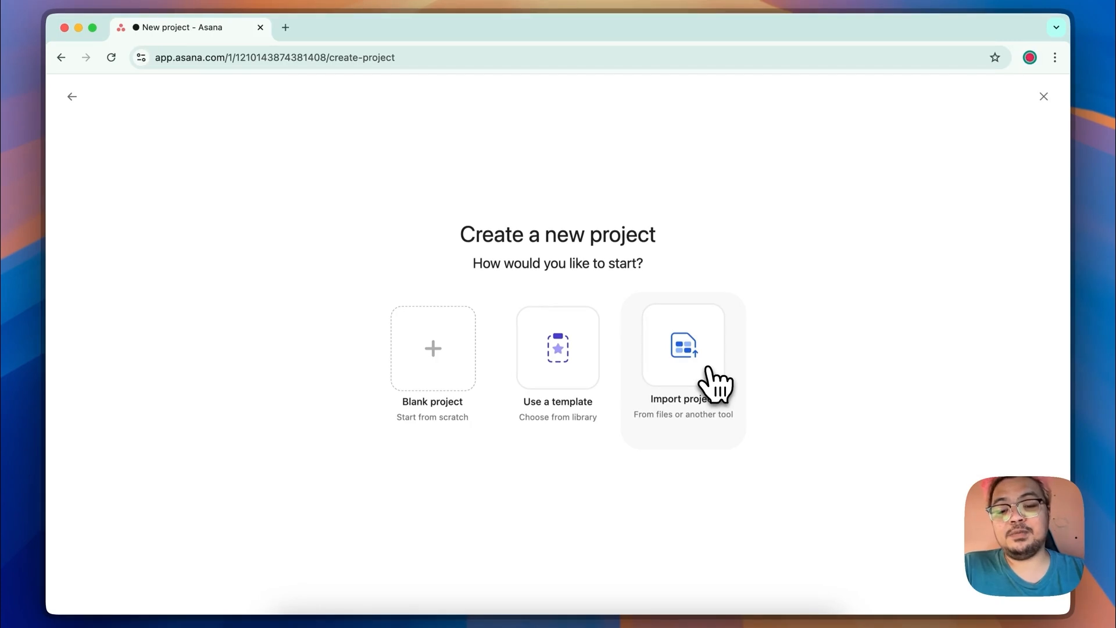
Start a blank project named Personal Portfolio Website, keep its privacy at My workspace, and continue to the view selection.
{"action": "left_click", "coordinate": [452, 360]}
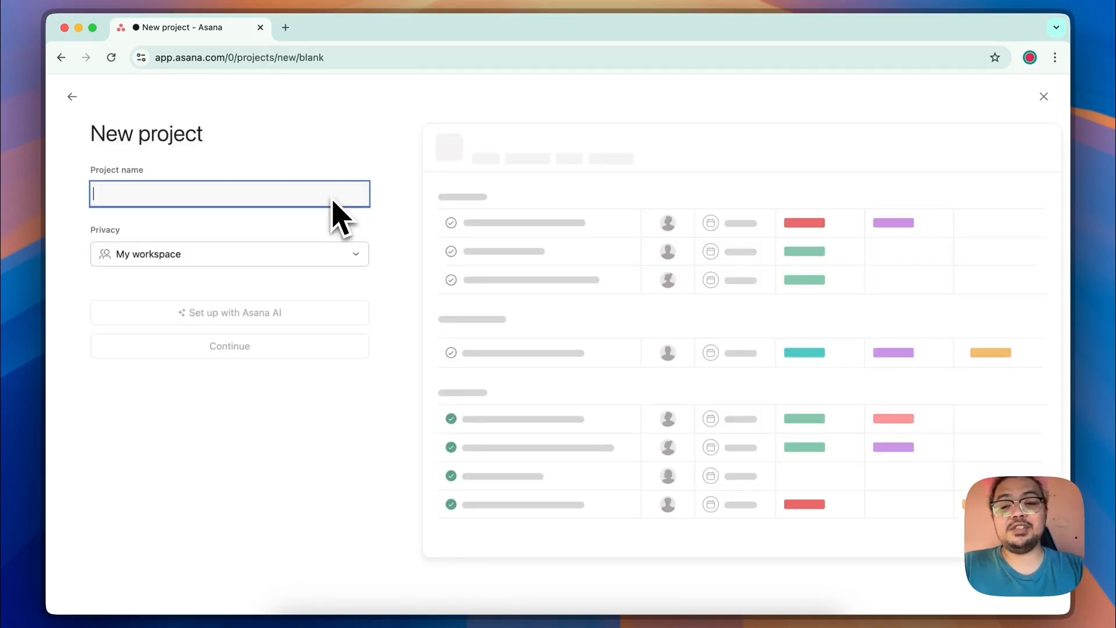
{"action": "type", "text": "Pers"}
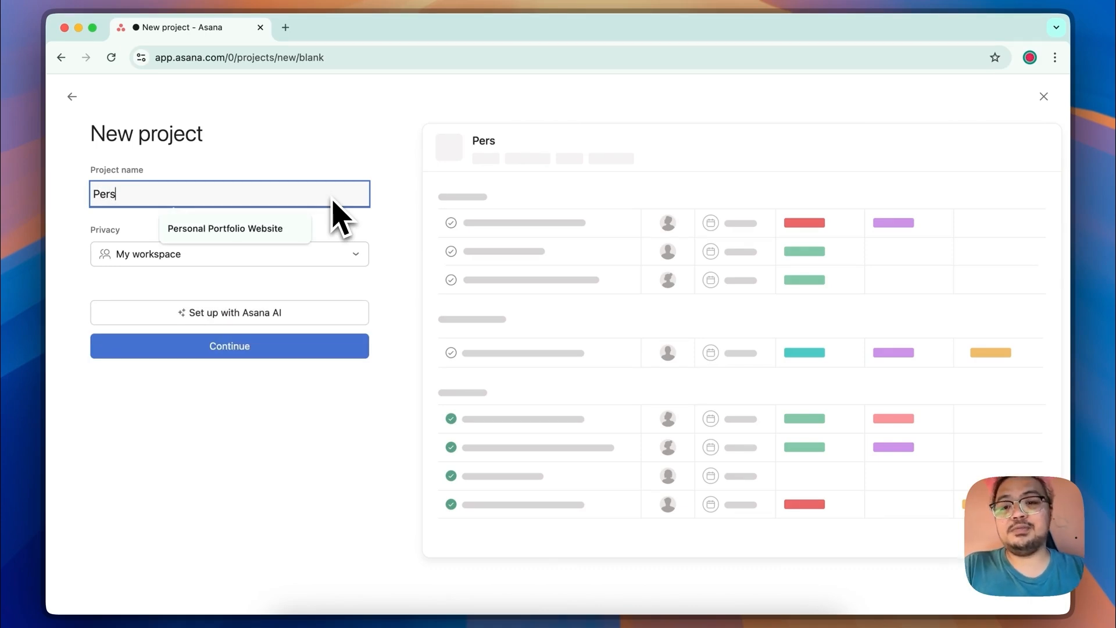
{"action": "left_click", "coordinate": [289, 229]}
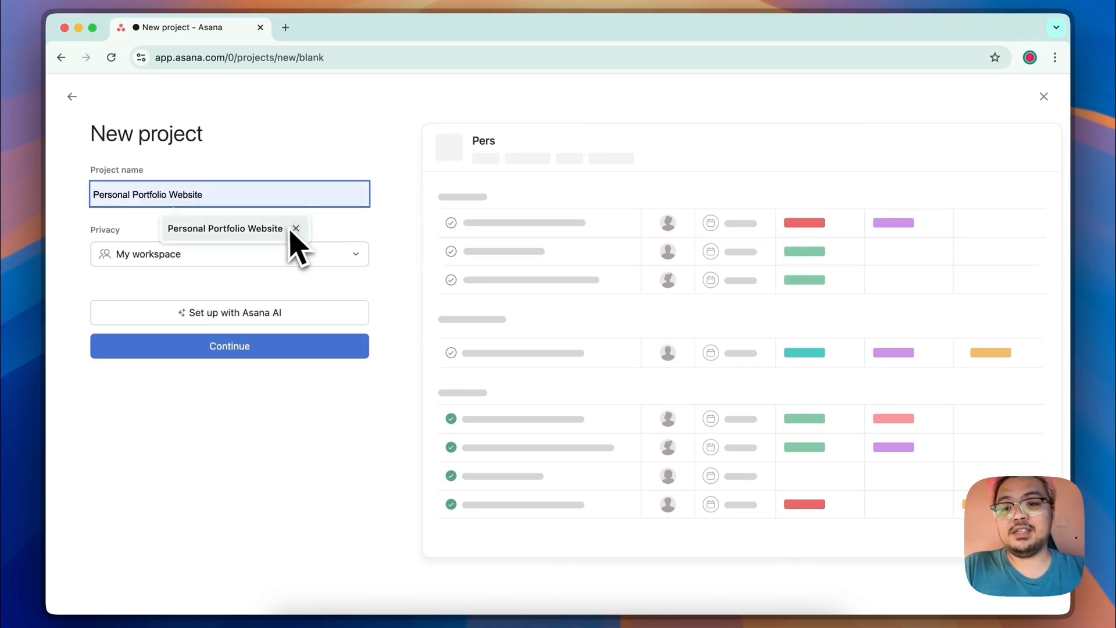
{"action": "left_click", "coordinate": [302, 250]}
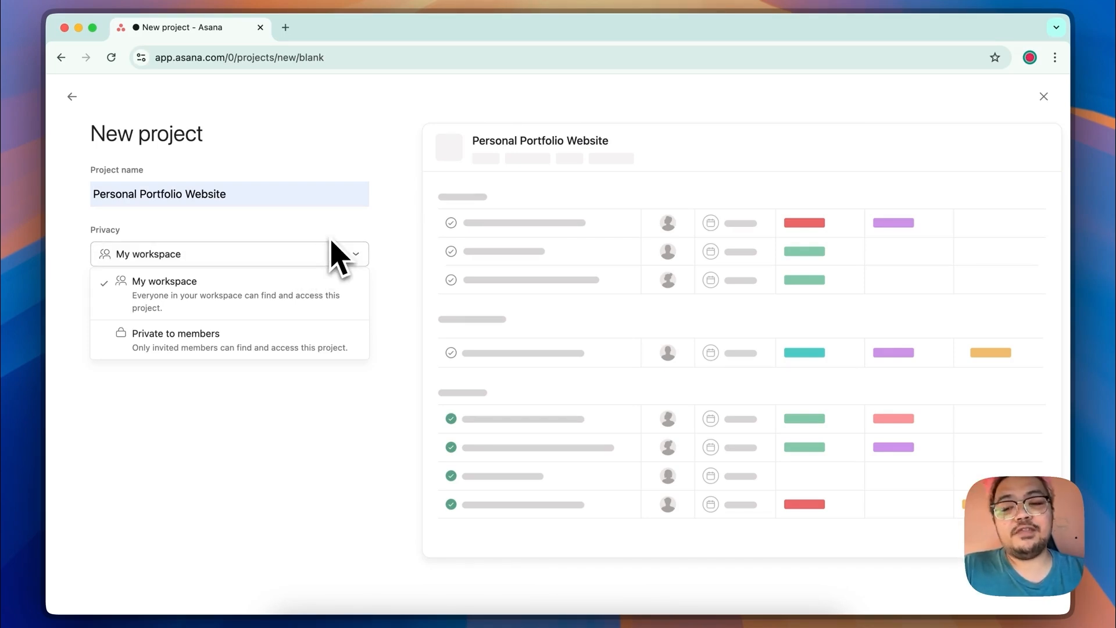
{"action": "left_click", "coordinate": [278, 294]}
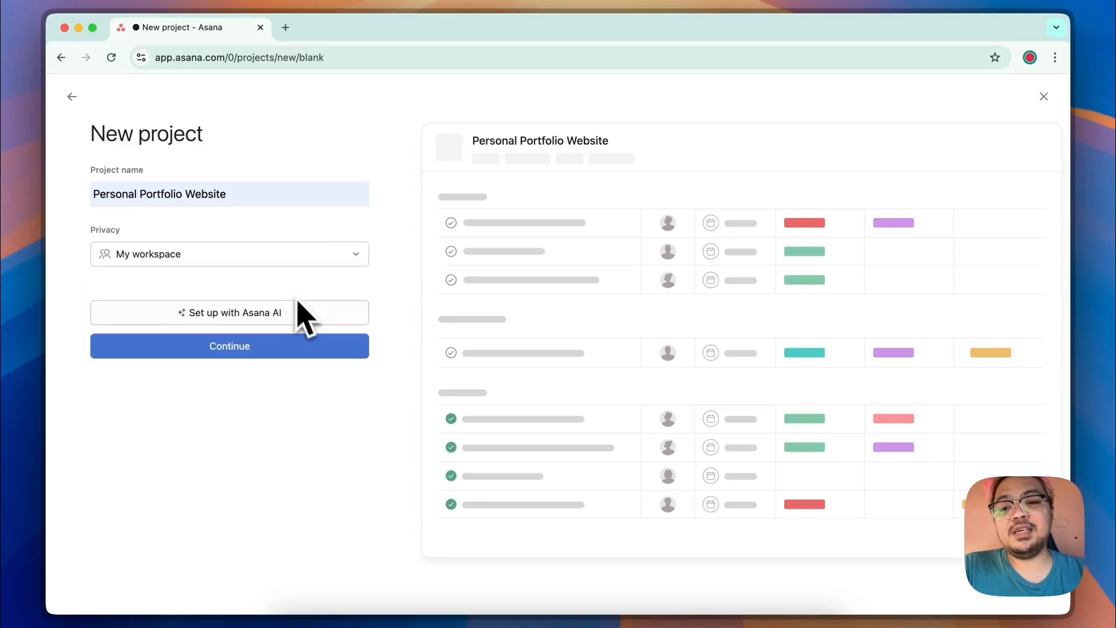
{"action": "left_click", "coordinate": [299, 348]}
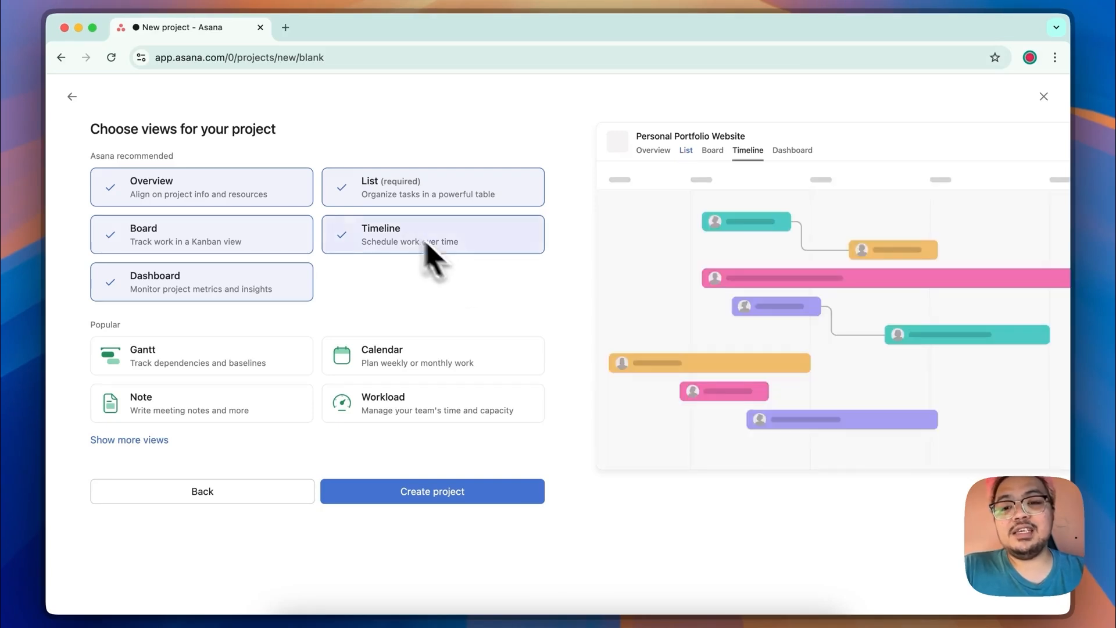
Remove the Overview and Dashboard views, add the Calendar view, and create the project.
{"action": "left_click", "coordinate": [287, 205]}
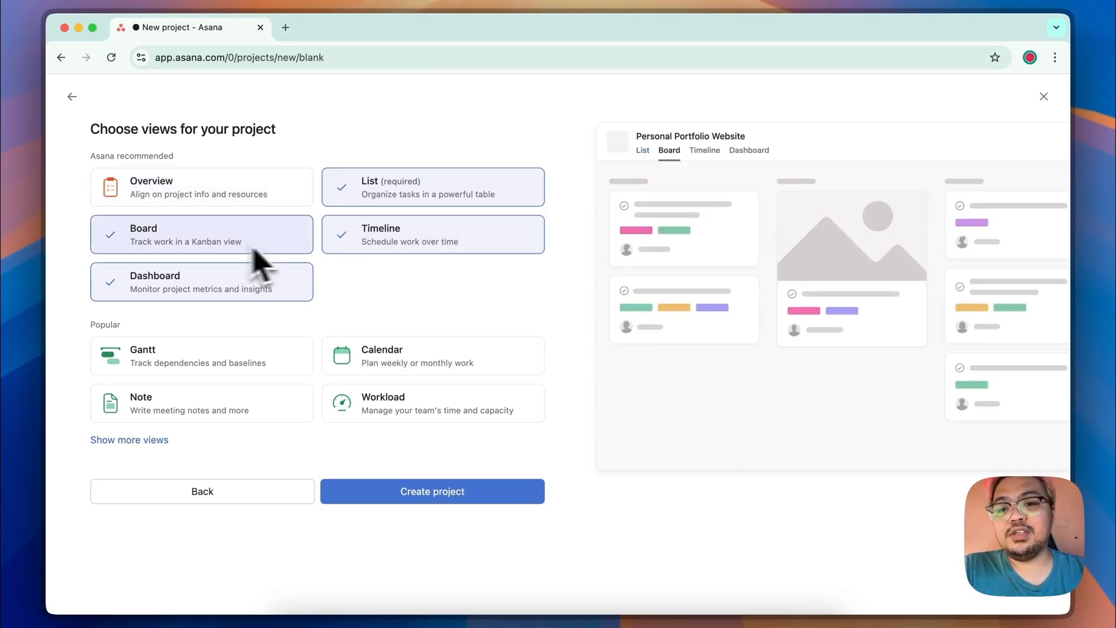
{"action": "left_click", "coordinate": [296, 291]}
{"action": "left_click", "coordinate": [434, 362]}
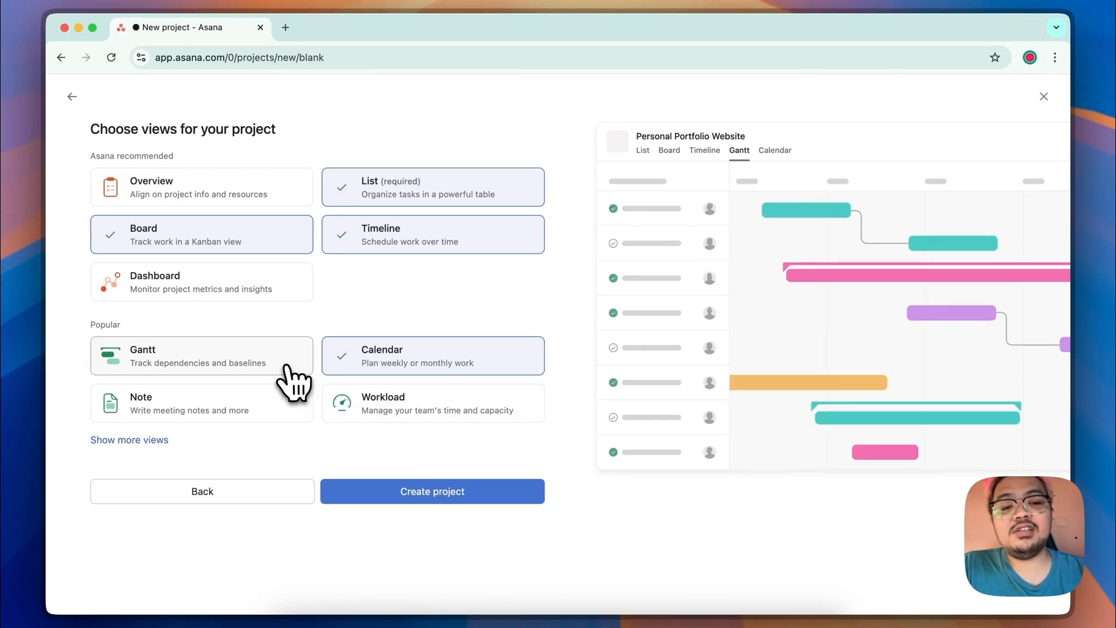
{"action": "left_click", "coordinate": [155, 440]}
{"action": "scroll", "coordinate": [511, 373], "scroll_direction": "down", "scroll_amount": 2}
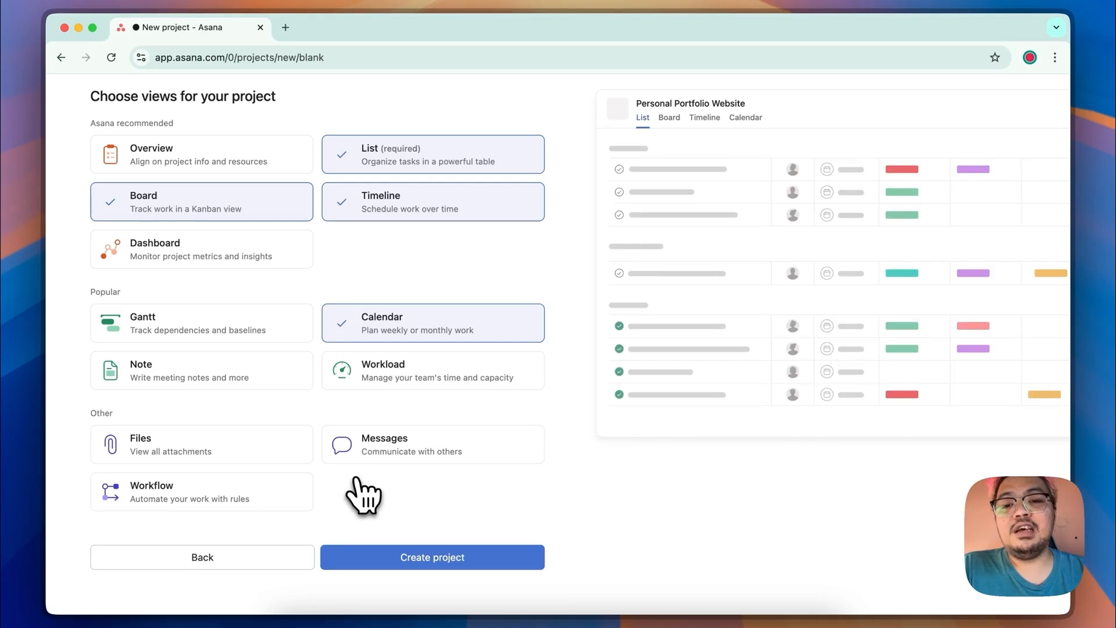
{"action": "scroll", "coordinate": [367, 494], "scroll_direction": "up", "scroll_amount": 2}
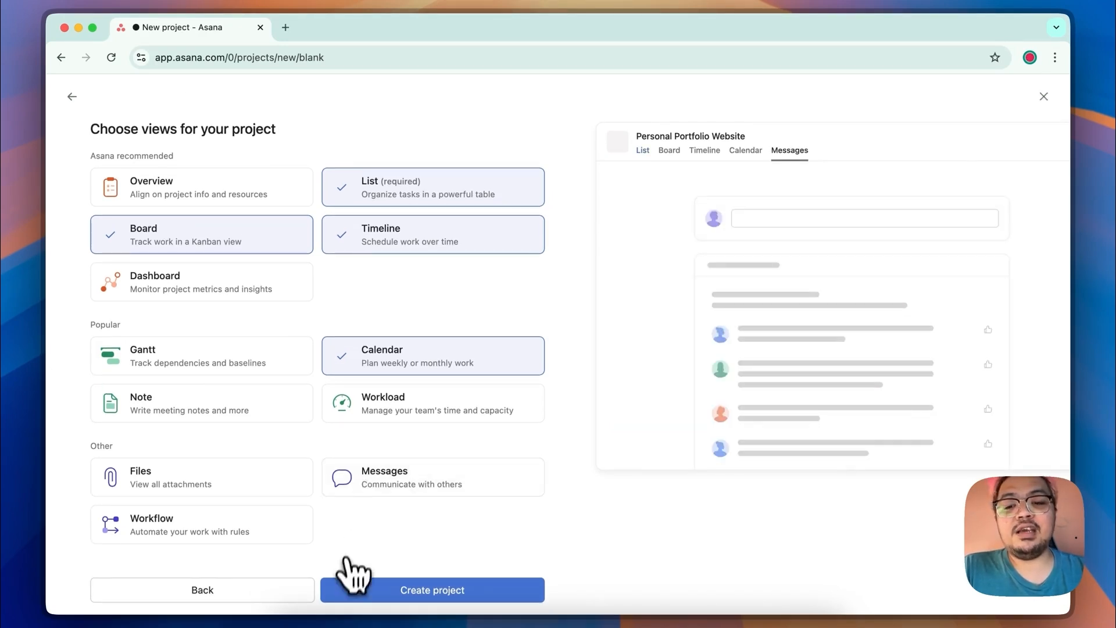
{"action": "left_click", "coordinate": [355, 599]}
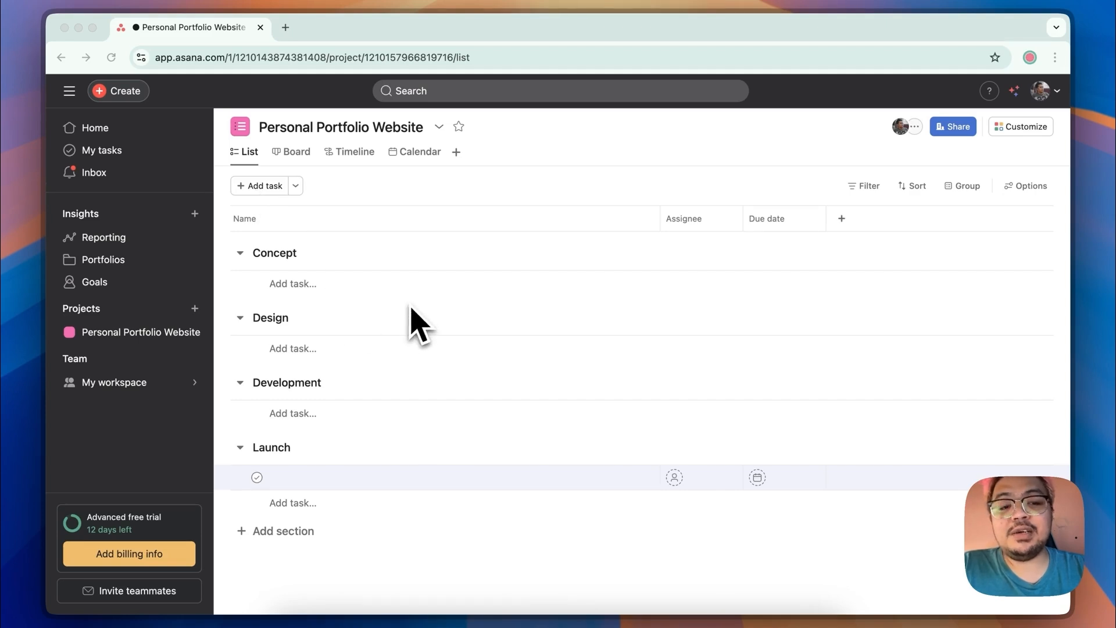
Start a new task in the Concept section.
{"action": "left_click", "coordinate": [338, 295]}
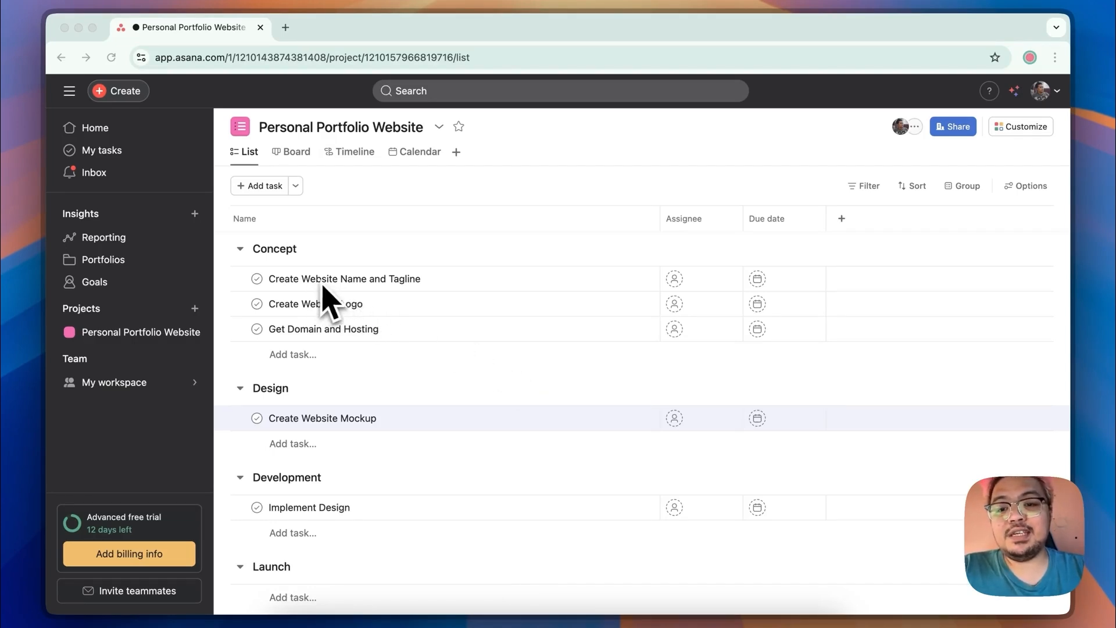
Assign the Create Website Name and Tagline task to the listed workspace member and set its due date to May 30, 2025.
{"action": "left_click", "coordinate": [361, 282]}
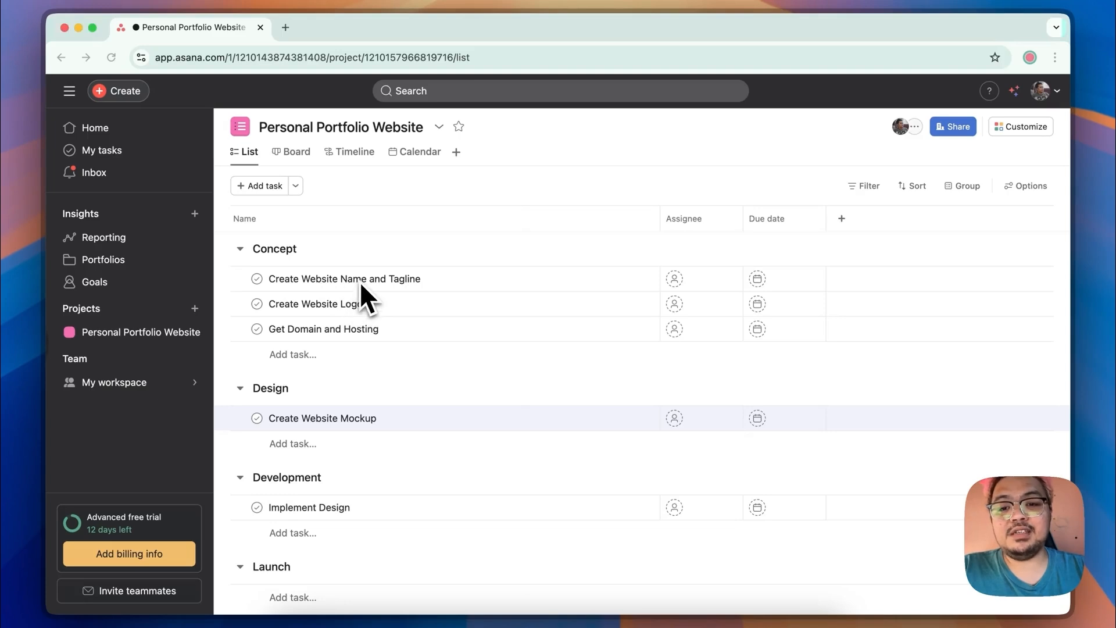
{"action": "left_click", "coordinate": [499, 284]}
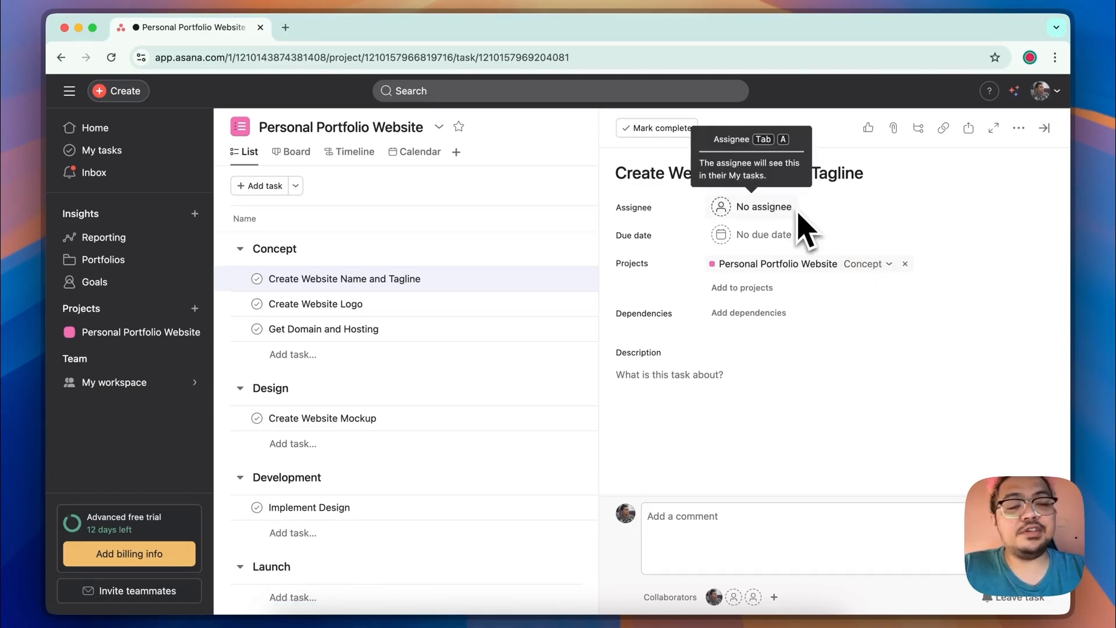
{"action": "left_click", "coordinate": [769, 209]}
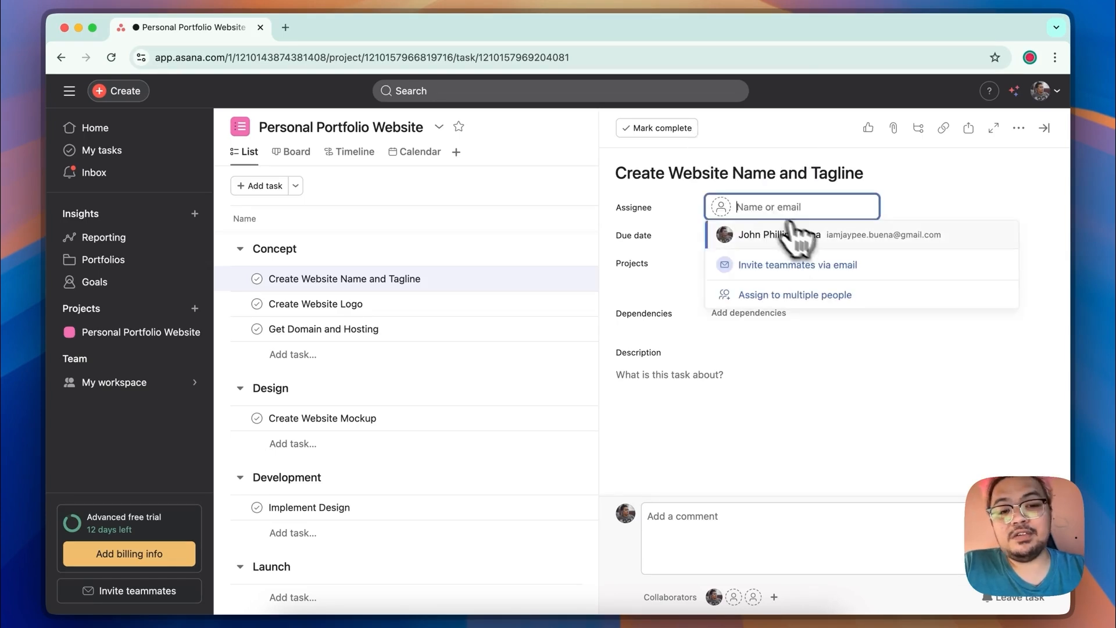
{"action": "left_click", "coordinate": [814, 235]}
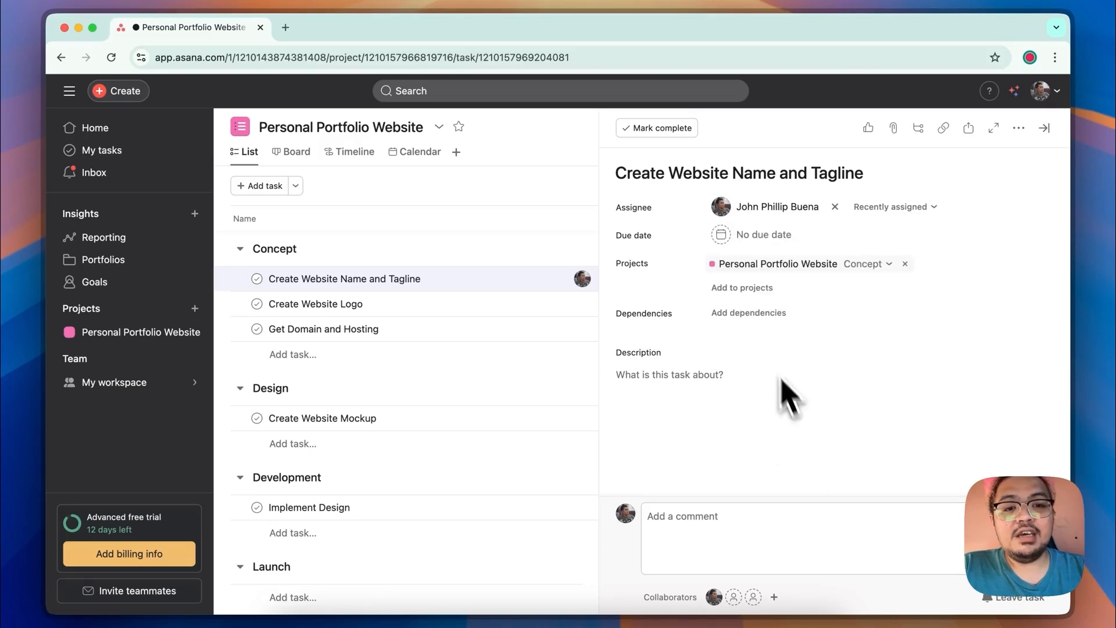
{"action": "left_click", "coordinate": [762, 238]}
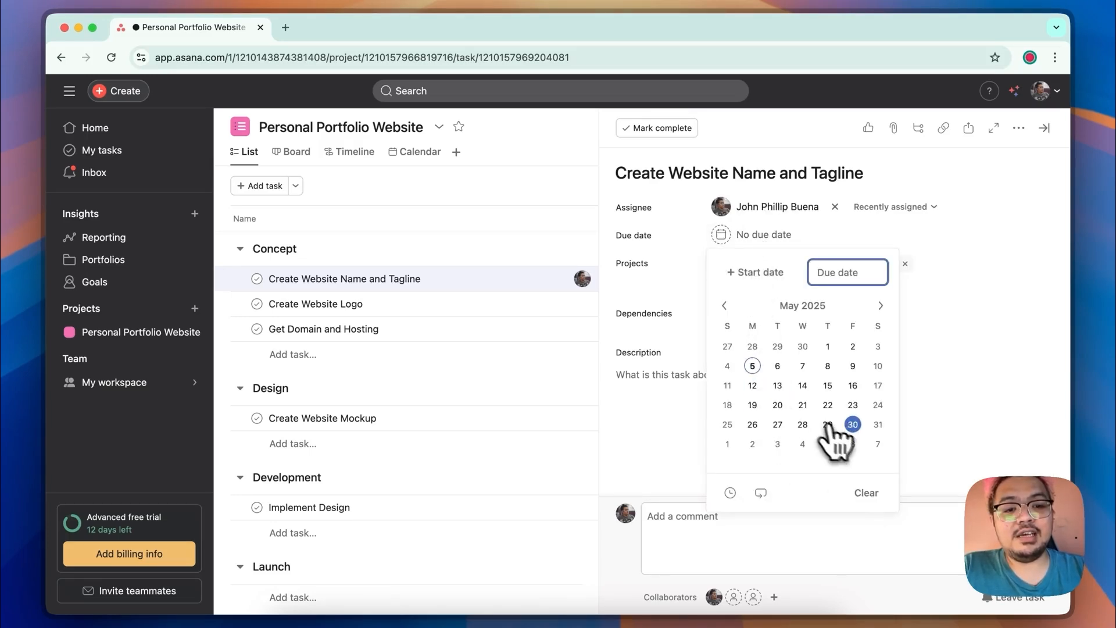
{"action": "left_click", "coordinate": [853, 424]}
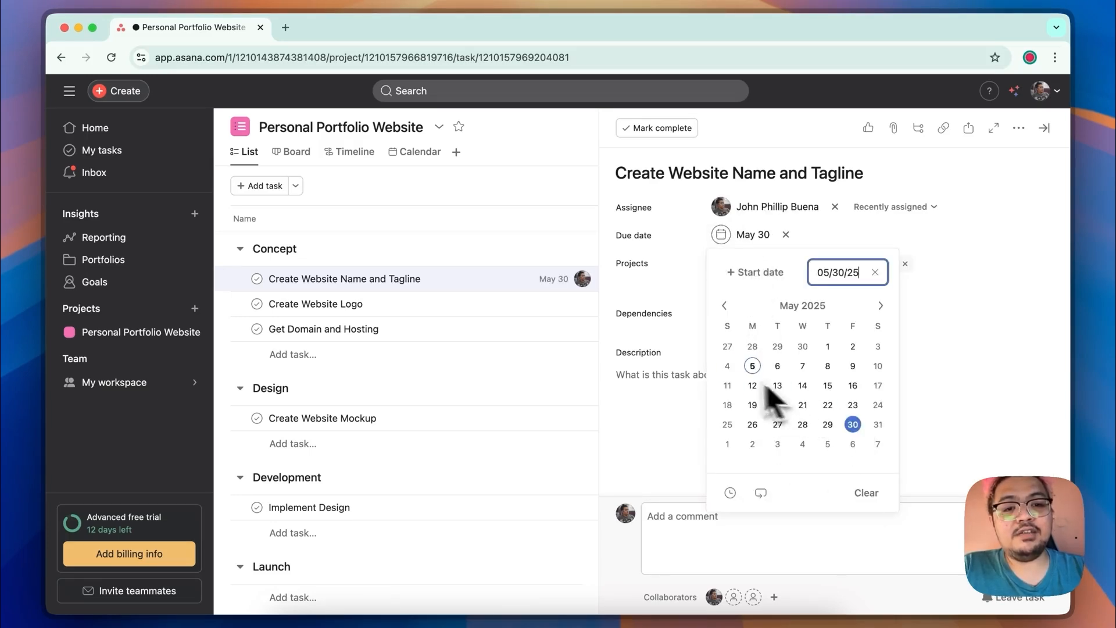
{"action": "left_click", "coordinate": [667, 340]}
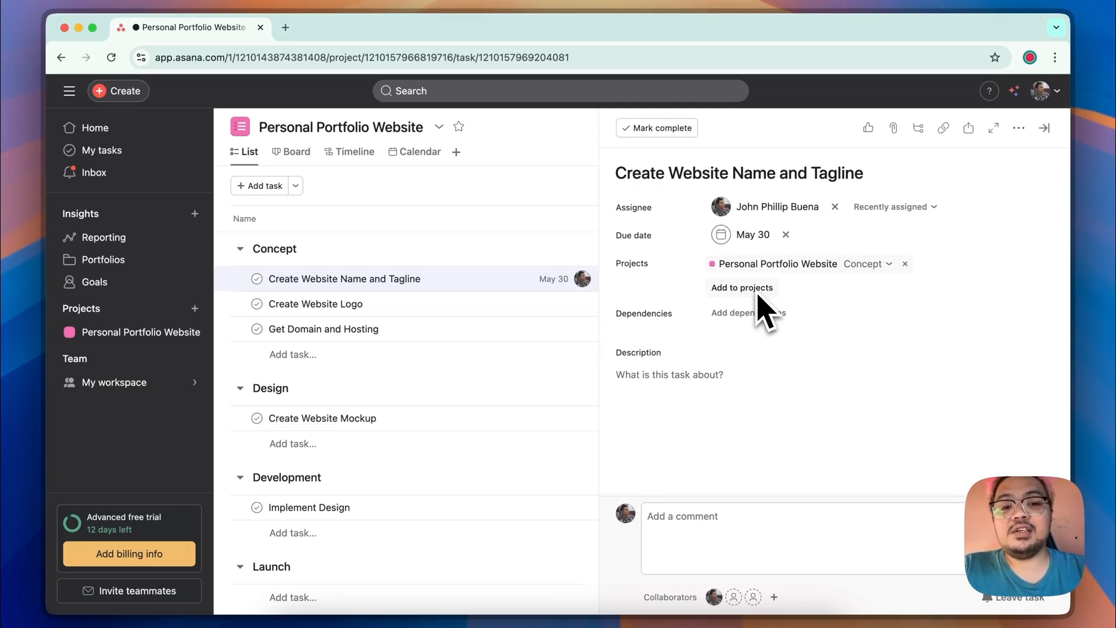
Add a dependency marking the Create Website Name and Tagline task as blocked by Create Website Logo.
{"action": "left_click", "coordinate": [732, 319]}
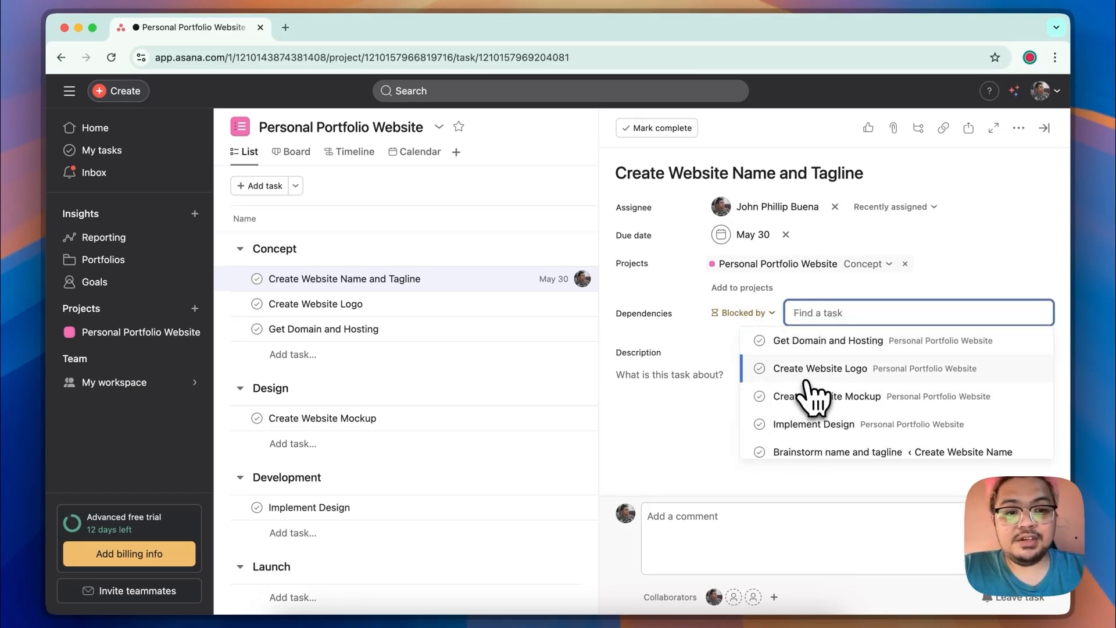
{"action": "left_click", "coordinate": [809, 372]}
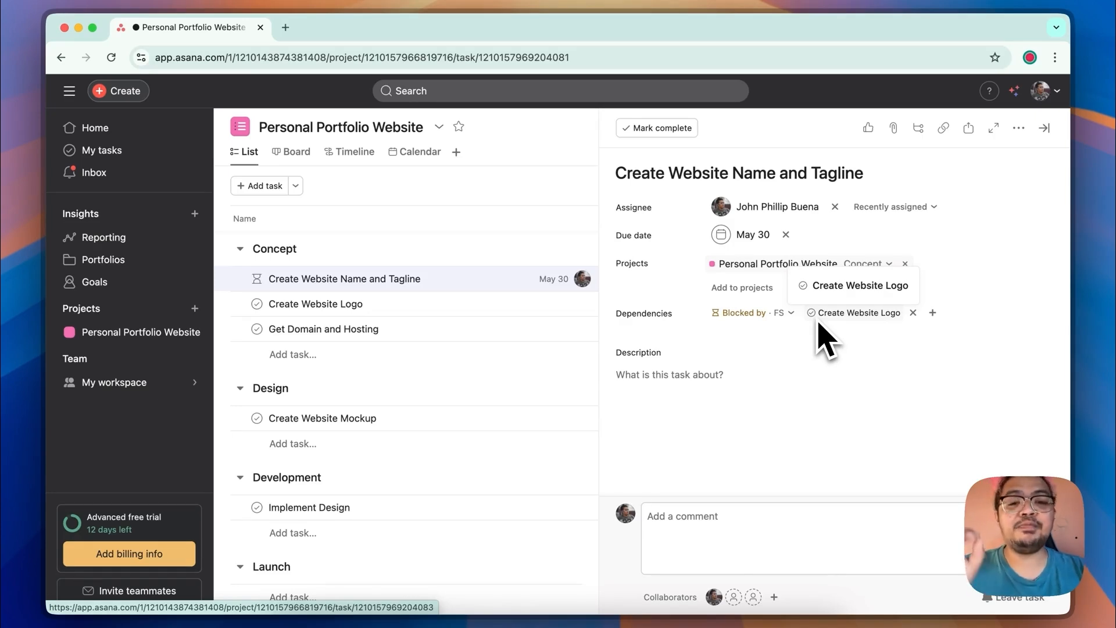
{"action": "left_click", "coordinate": [760, 390]}
Add two subtasks to the task, Website Name and Website tagline, leaving no empty subtask.
{"action": "scroll", "coordinate": [764, 402], "scroll_direction": "down", "scroll_amount": 3}
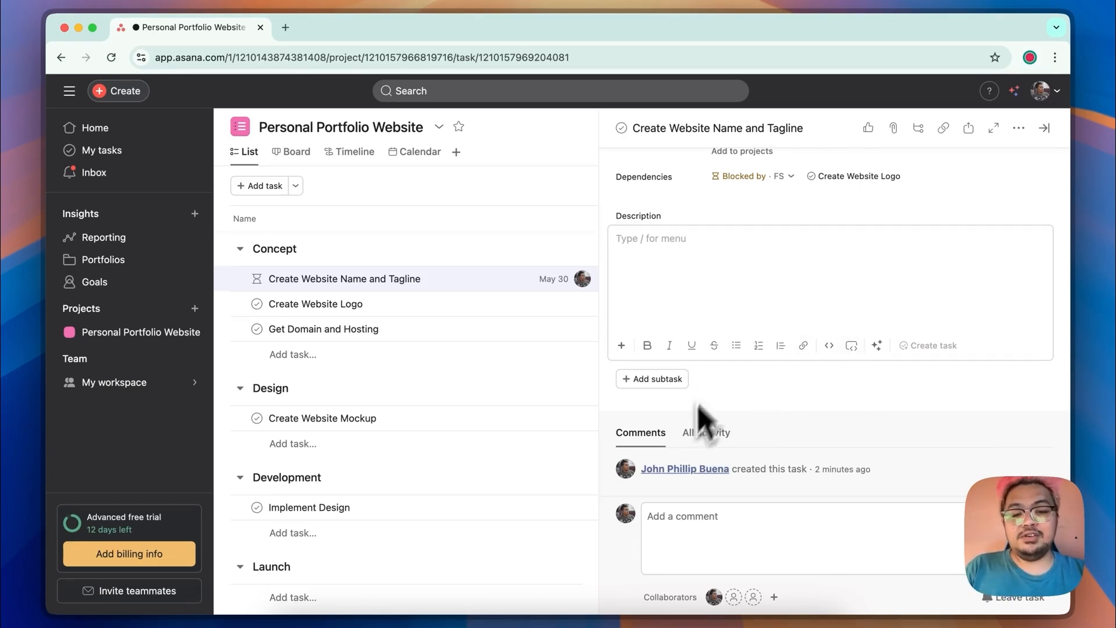
{"action": "left_click", "coordinate": [659, 382]}
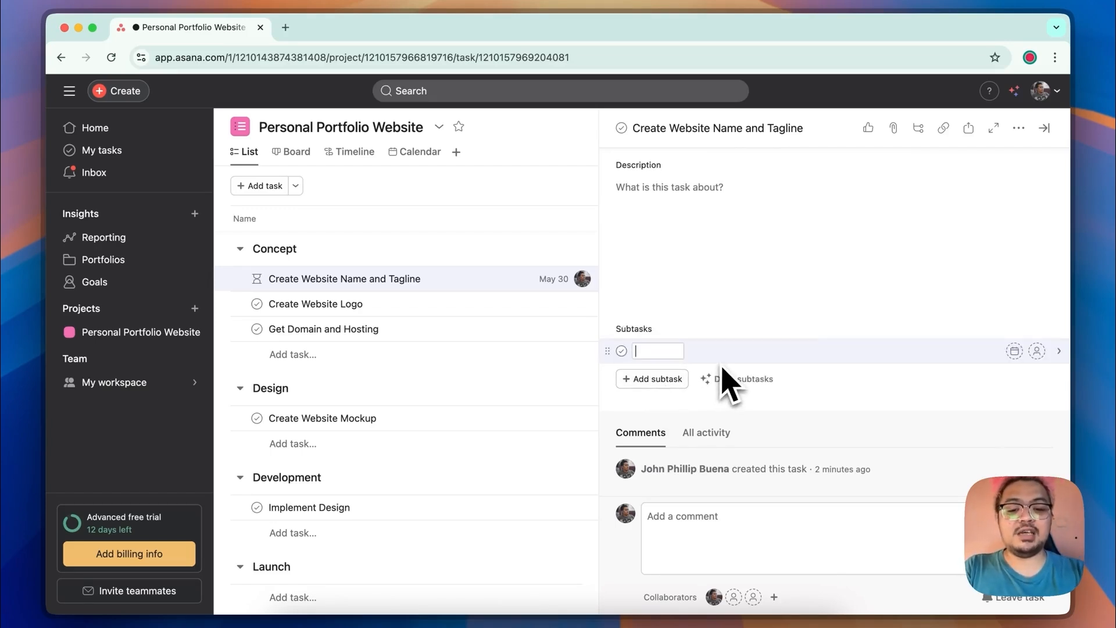
{"action": "type", "text": "Website Name"}
{"action": "key", "text": "Return"}
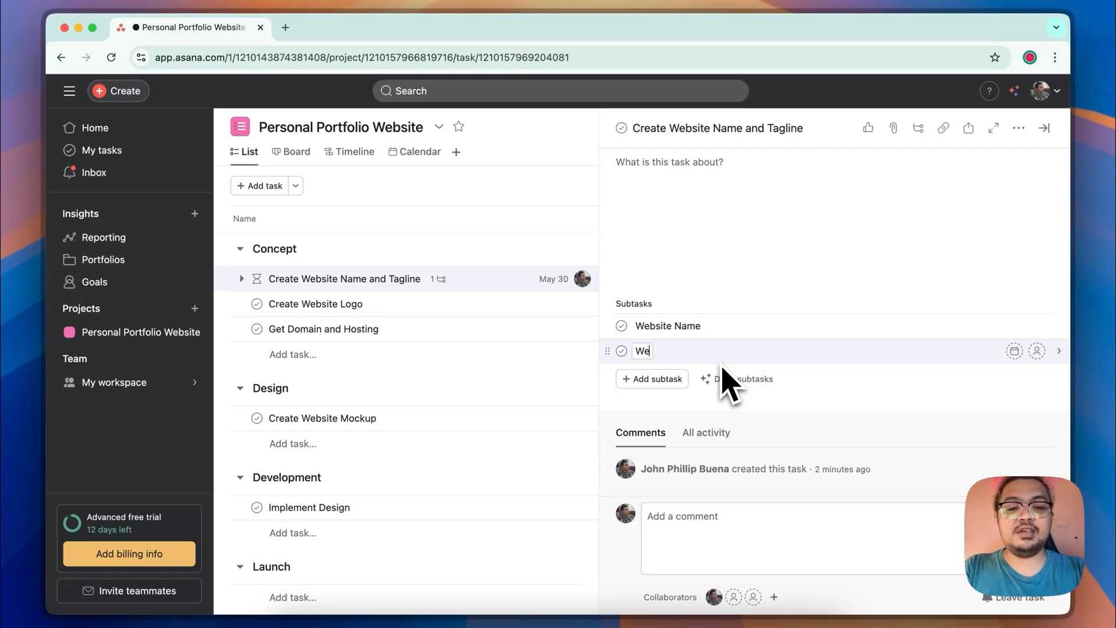
{"action": "type", "text": "Website tag"}
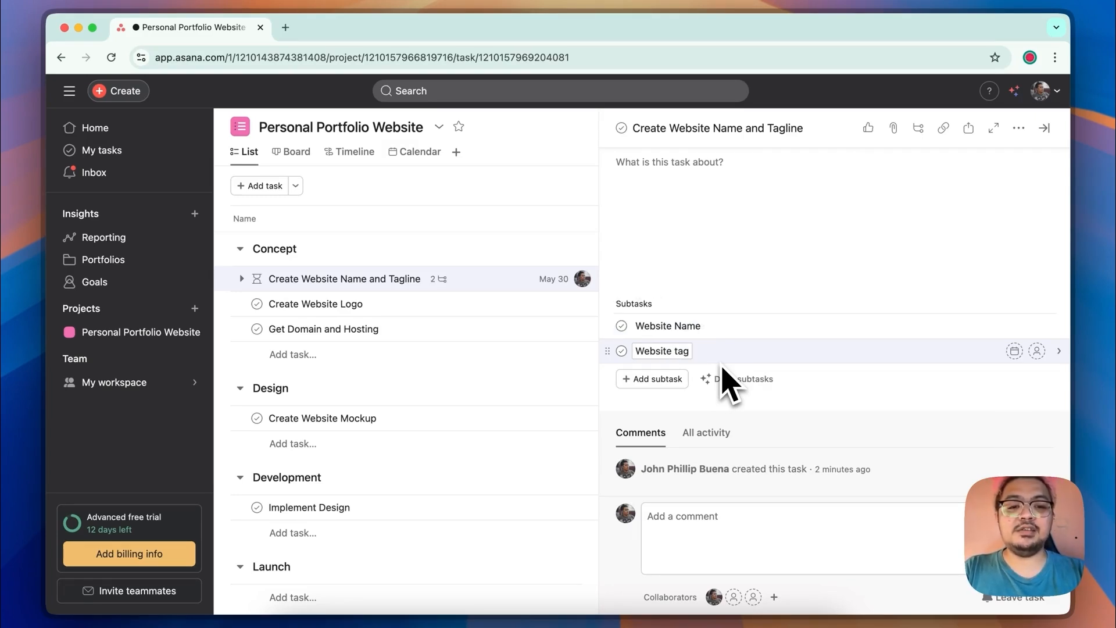
{"action": "type", "text": "line"}
{"action": "key", "text": "Return"}
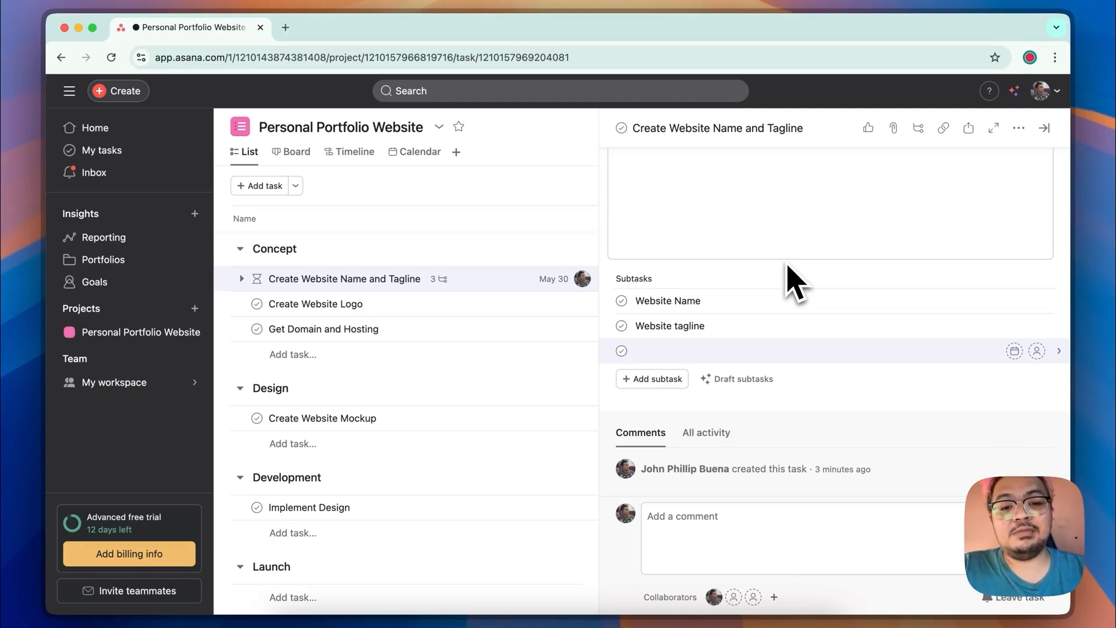
{"action": "key", "text": "BackSpace"}
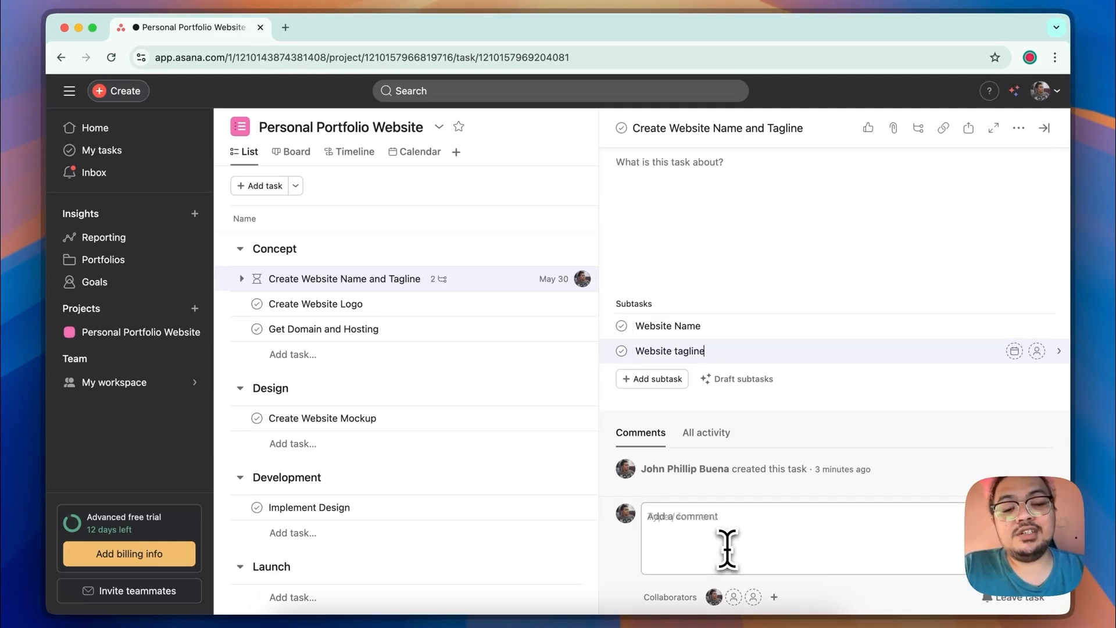
Examine the task's comment area, full activity history and details, and close the task details.
{"action": "left_click", "coordinate": [727, 550]}
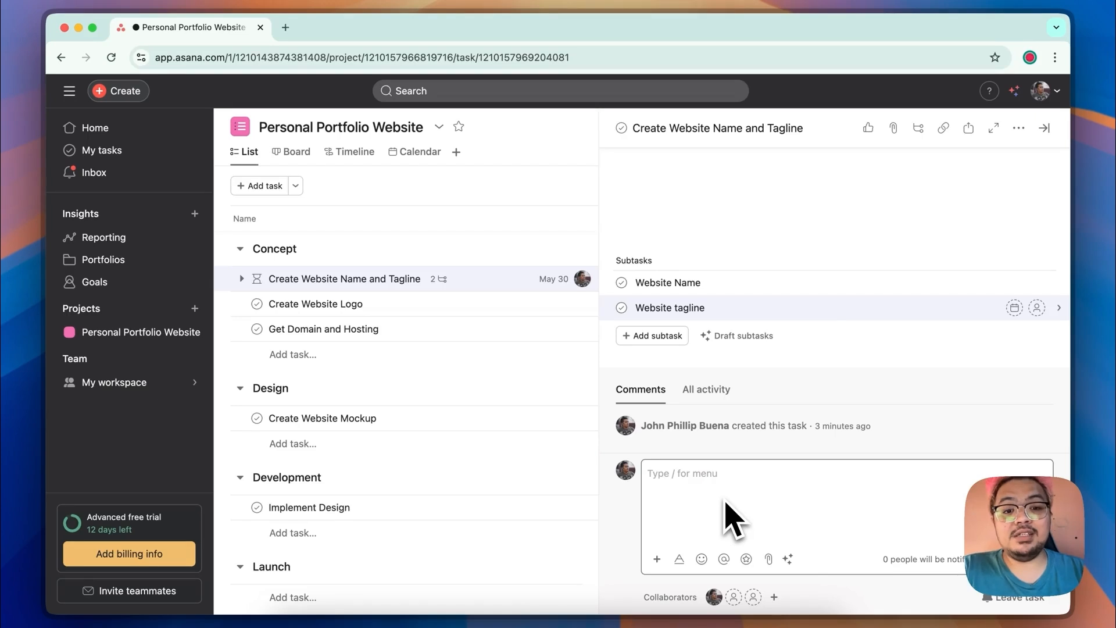
{"action": "left_click", "coordinate": [714, 390]}
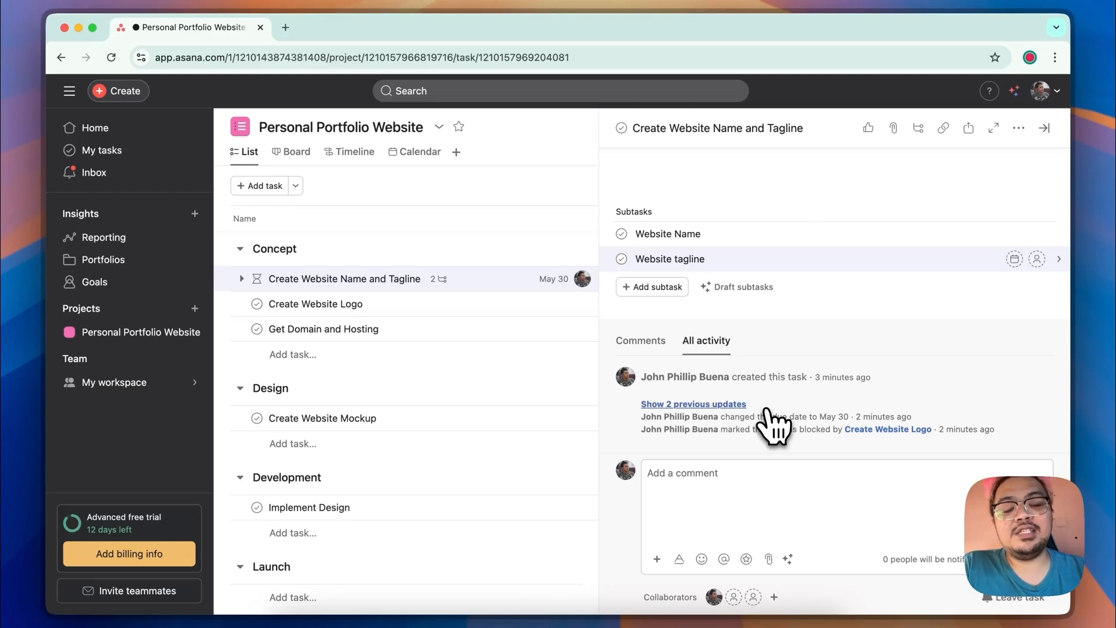
{"action": "key", "text": "Escape"}
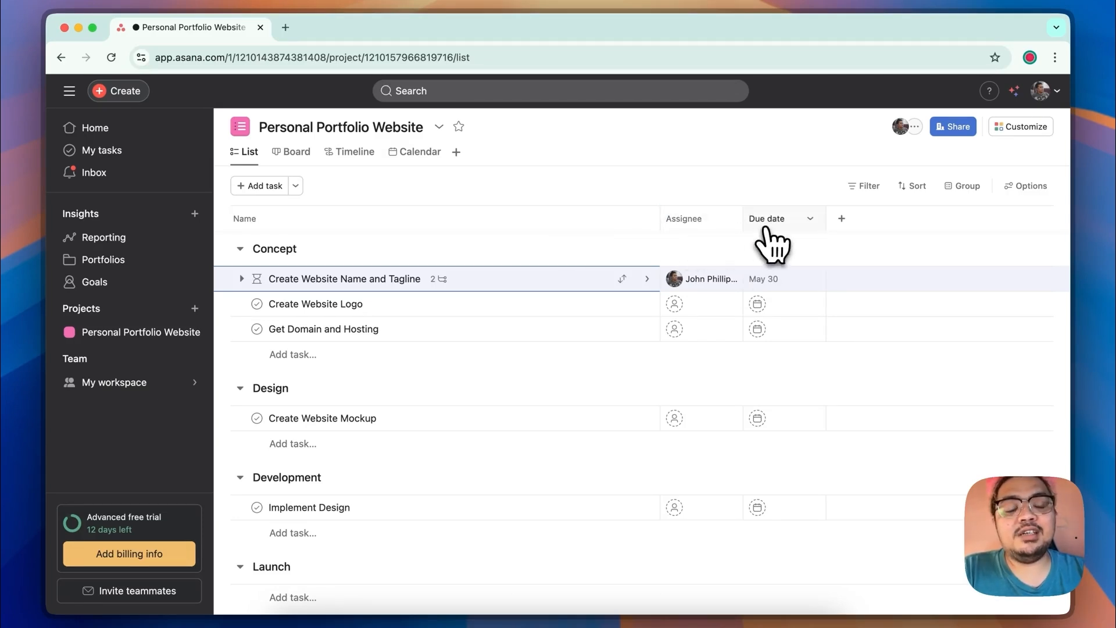
{"action": "left_click", "coordinate": [487, 283]}
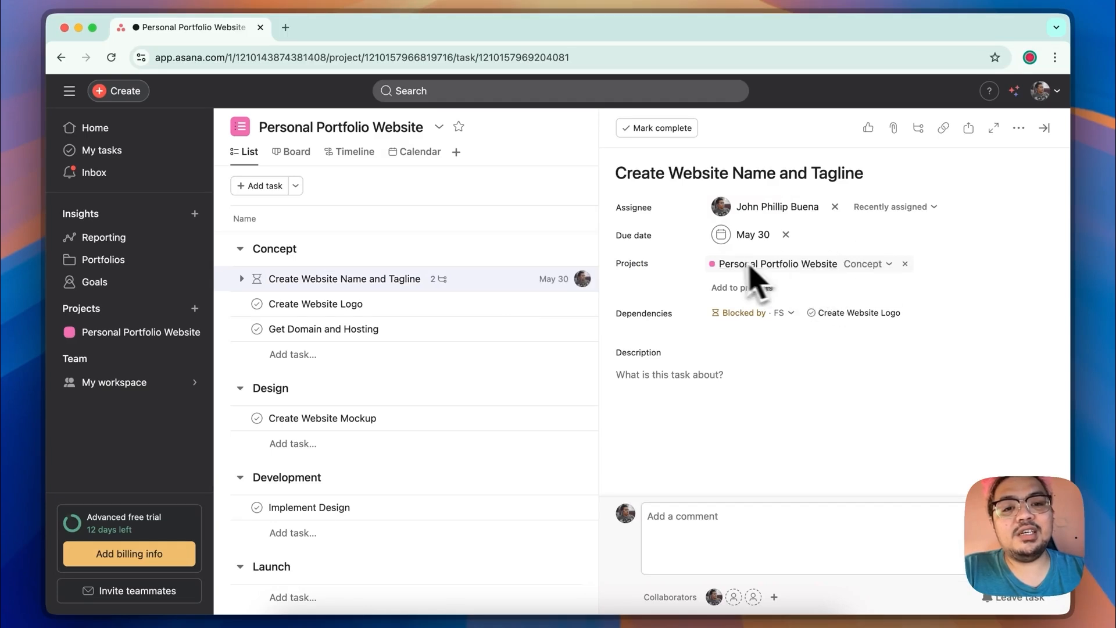
{"action": "key", "text": "Escape"}
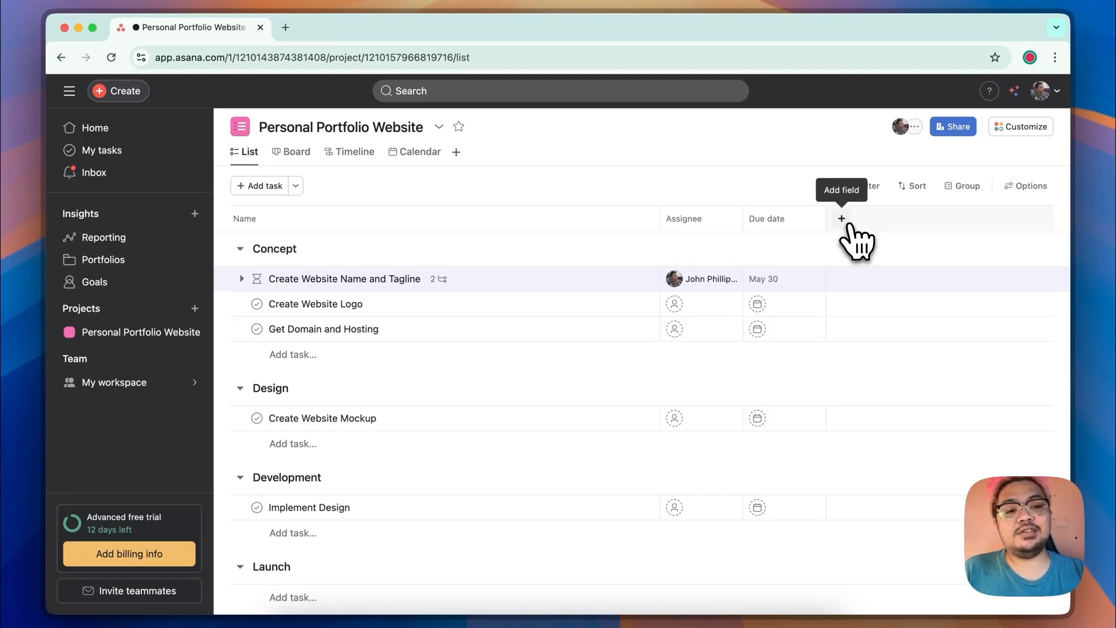
Add the Estimated time field from the field library to the project's task list.
{"action": "left_click", "coordinate": [842, 219]}
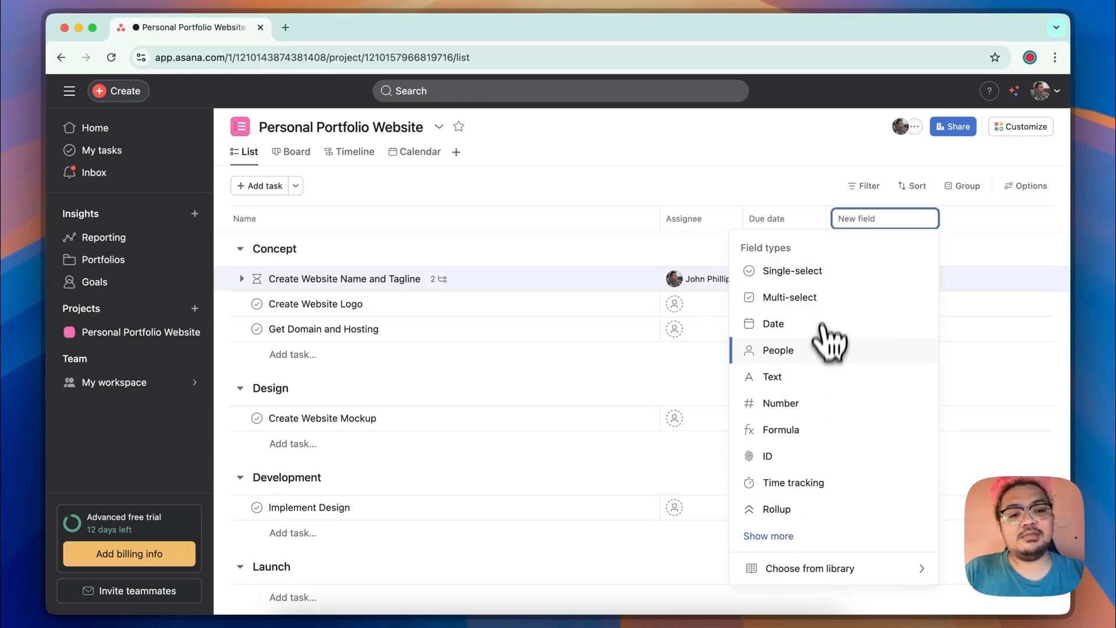
{"action": "left_click", "coordinate": [804, 566]}
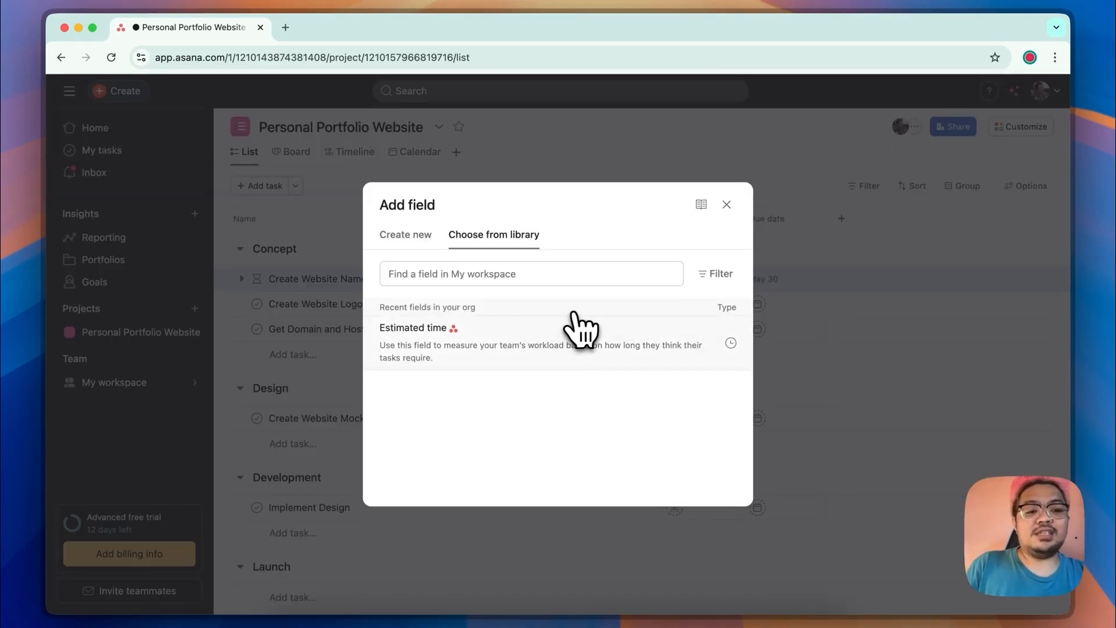
{"action": "left_click", "coordinate": [568, 351]}
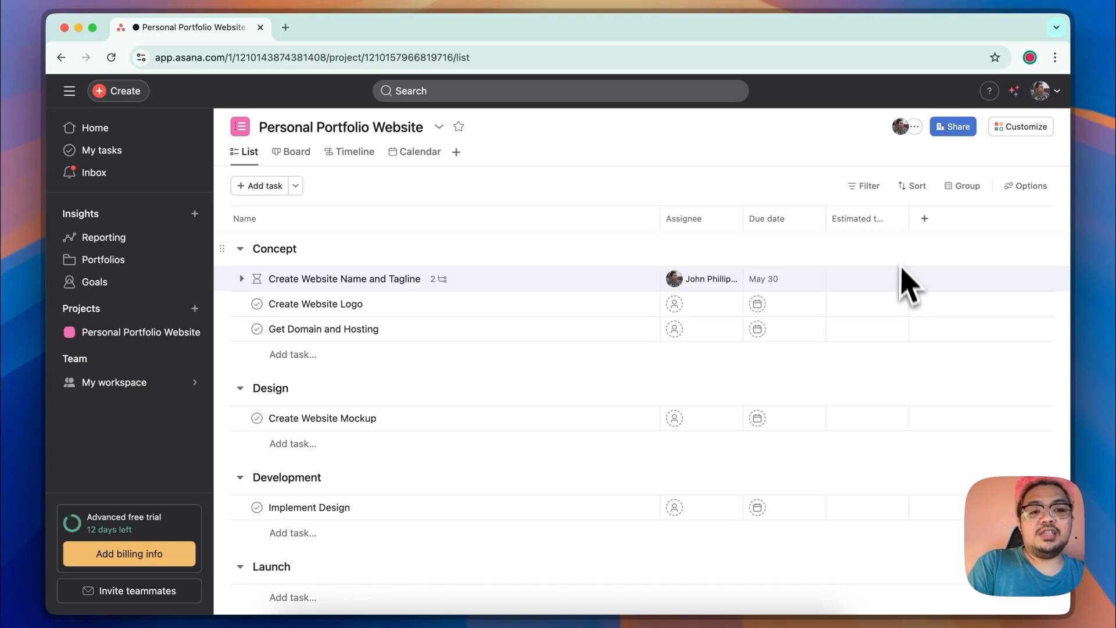
Add a single-select Status field, marking Create Website Name and Tagline as Writing and Create Website Logo as Posted.
{"action": "left_click", "coordinate": [866, 301]}
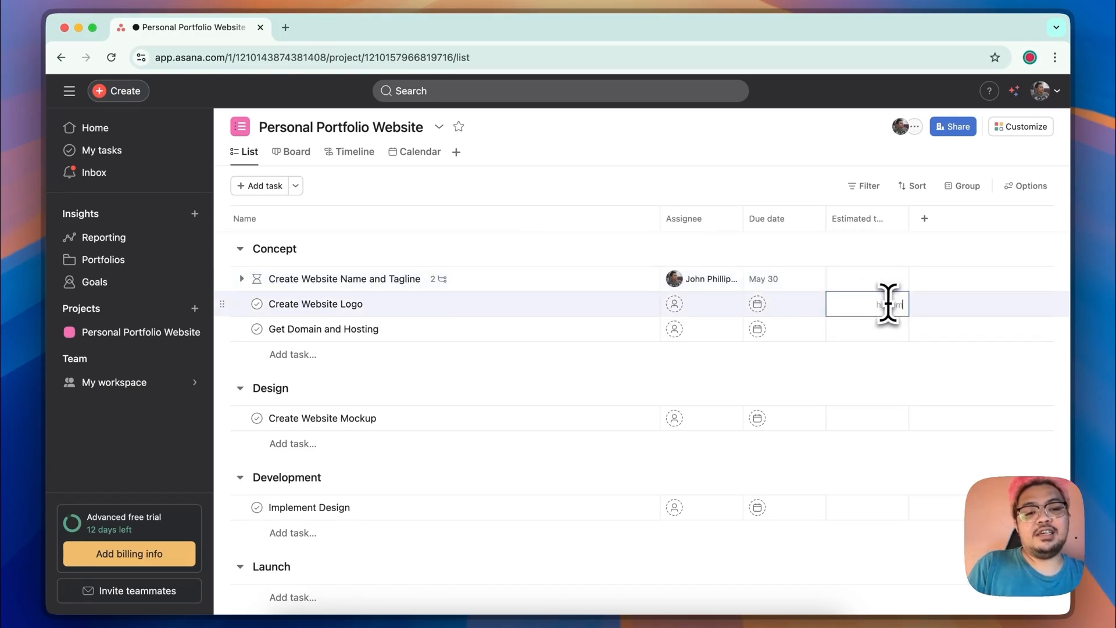
{"action": "left_click", "coordinate": [924, 220]}
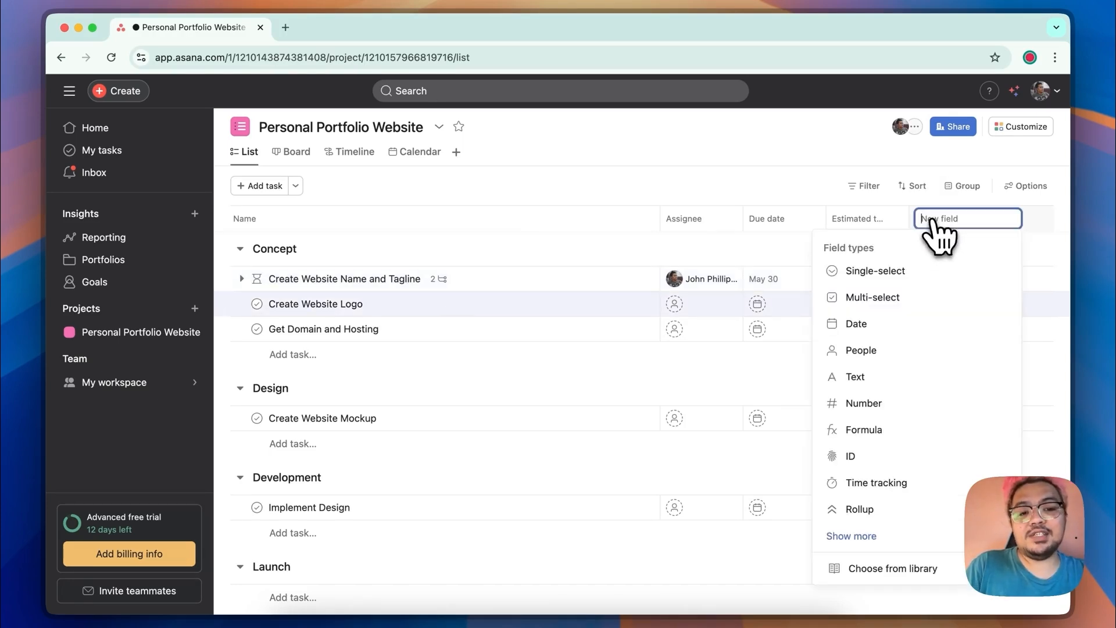
{"action": "key", "text": "Escape"}
{"action": "left_click", "coordinate": [924, 220]}
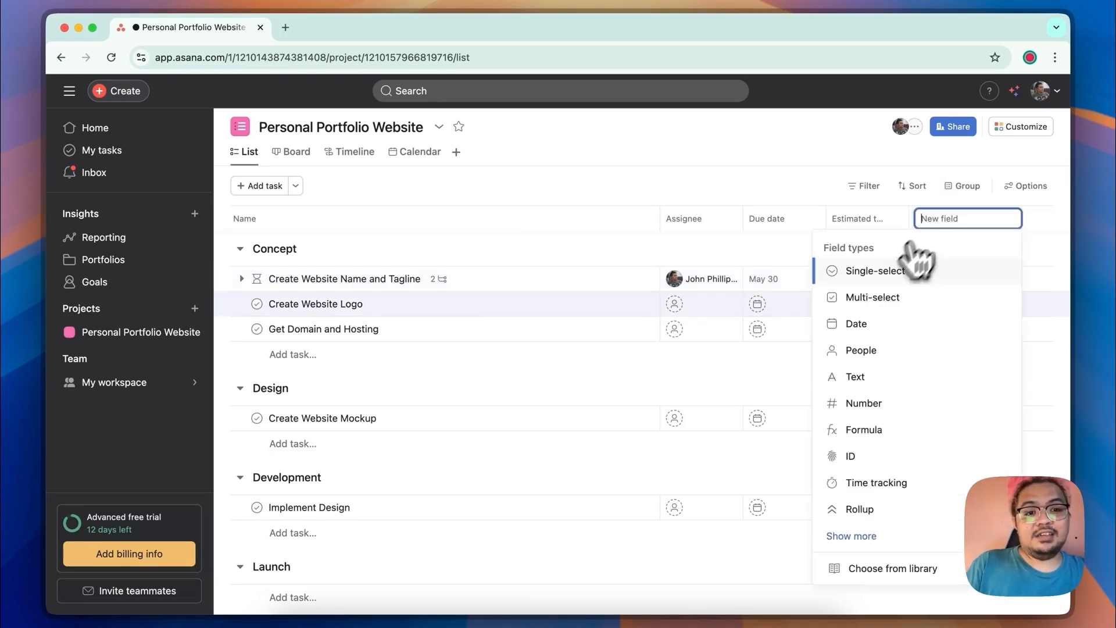
{"action": "left_click", "coordinate": [875, 269]}
{"action": "left_click", "coordinate": [516, 342]}
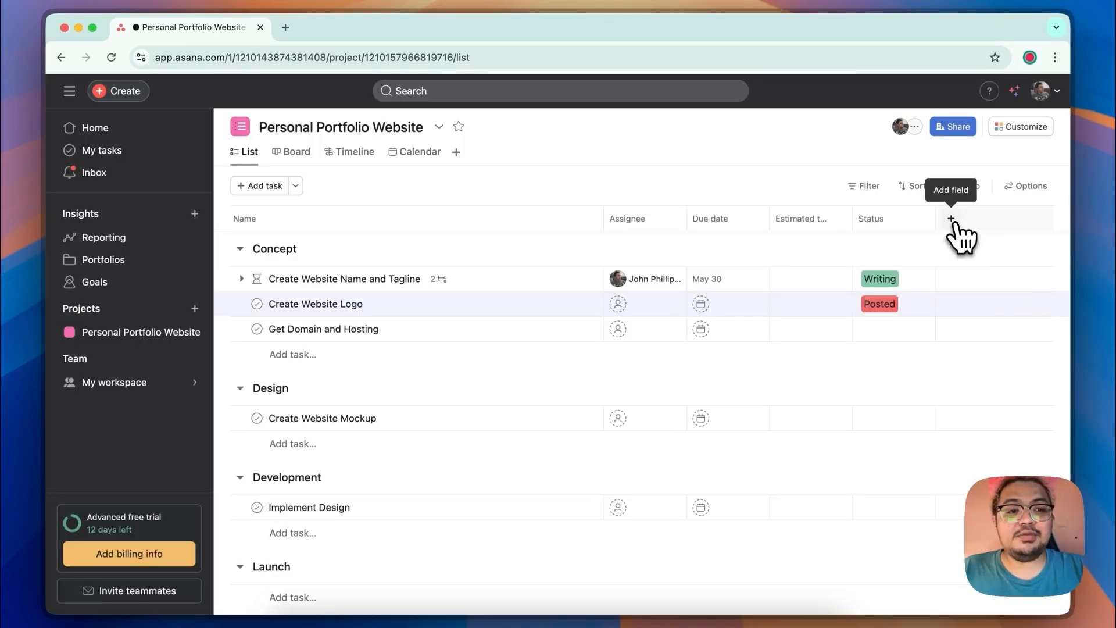
Add the Created by and Created on fields to the project's task list.
{"action": "left_click", "coordinate": [957, 223]}
{"action": "left_click", "coordinate": [892, 536]}
{"action": "scroll", "coordinate": [930, 445], "scroll_direction": "down", "scroll_amount": 5}
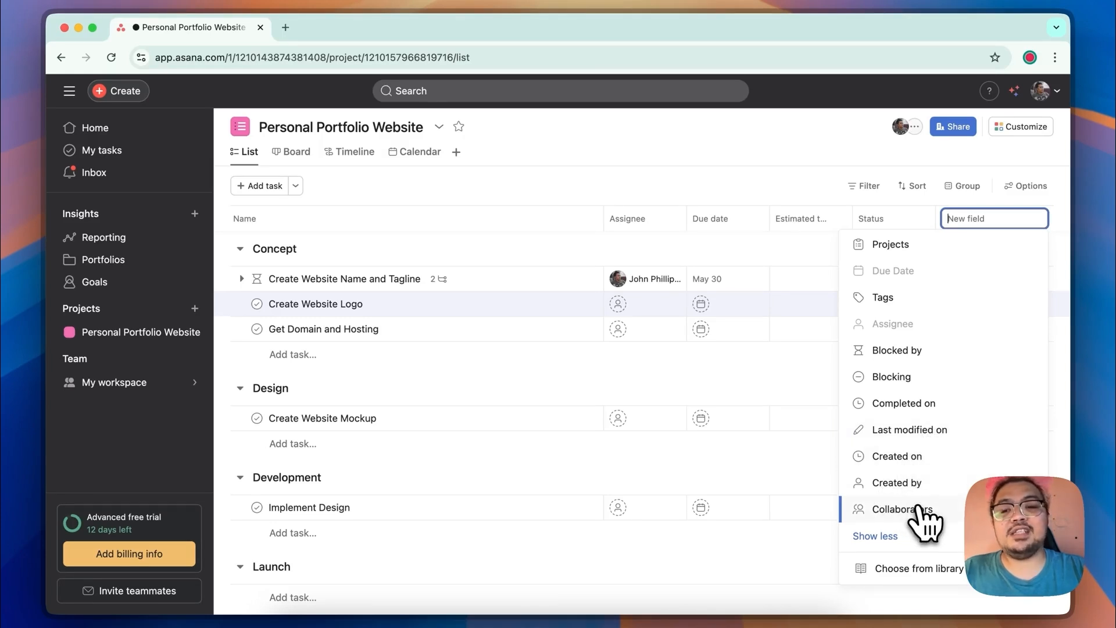
{"action": "left_click", "coordinate": [907, 485]}
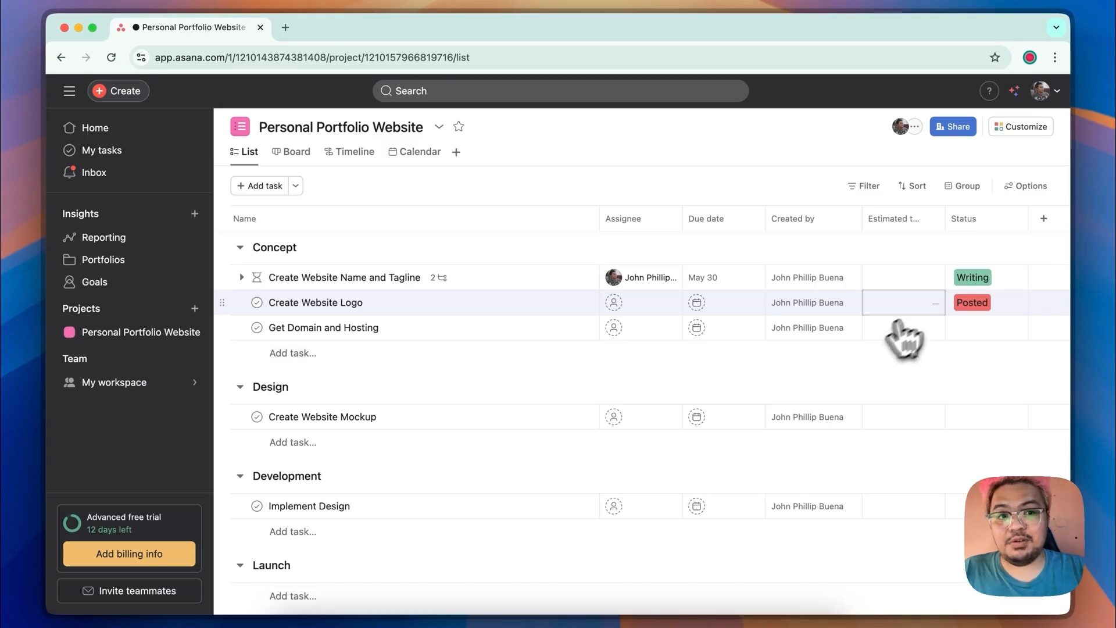
{"action": "left_click", "coordinate": [1044, 218]}
{"action": "left_click", "coordinate": [907, 535]}
{"action": "scroll", "coordinate": [930, 500], "scroll_direction": "down", "scroll_amount": 5}
{"action": "left_click", "coordinate": [938, 454]}
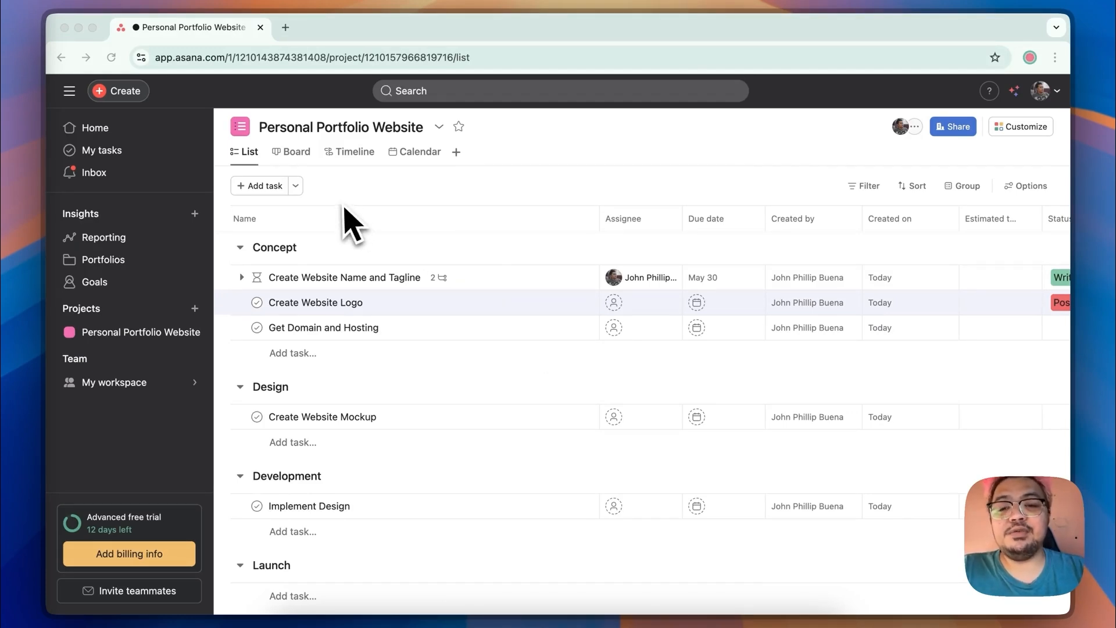
Look through the project's Board, Timeline and Calendar views.
{"action": "left_click", "coordinate": [292, 146]}
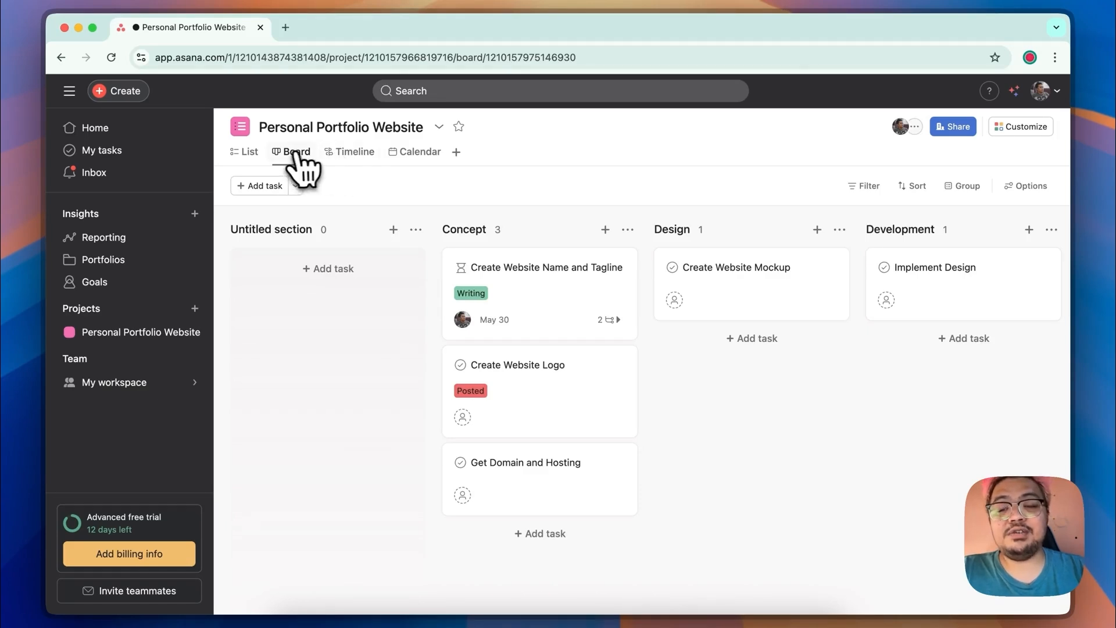
{"action": "left_click", "coordinate": [351, 153]}
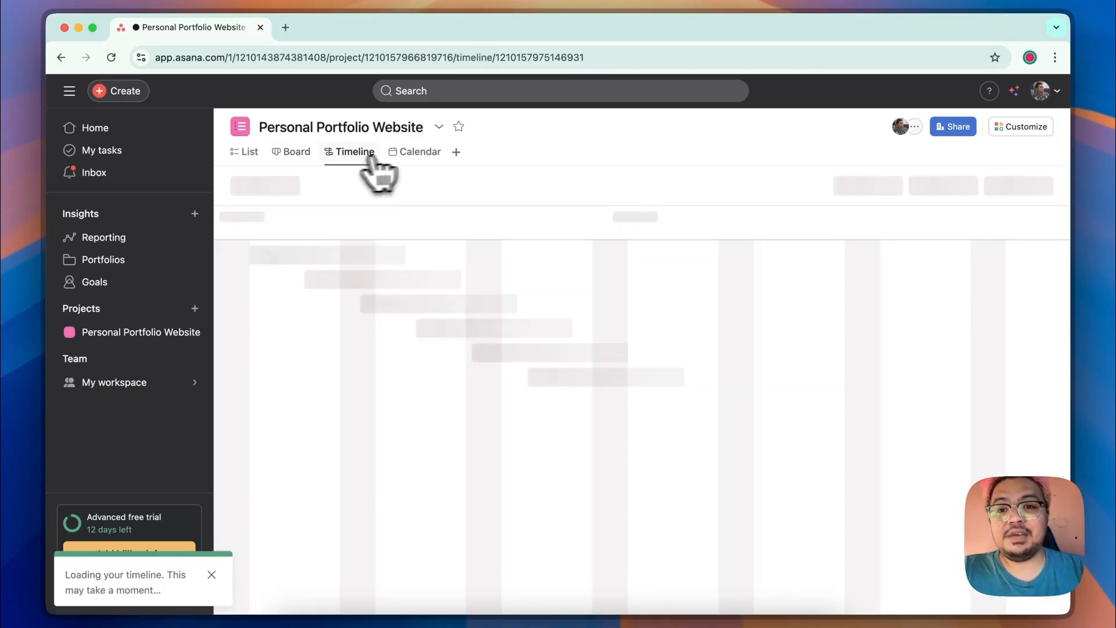
{"action": "left_click", "coordinate": [417, 153]}
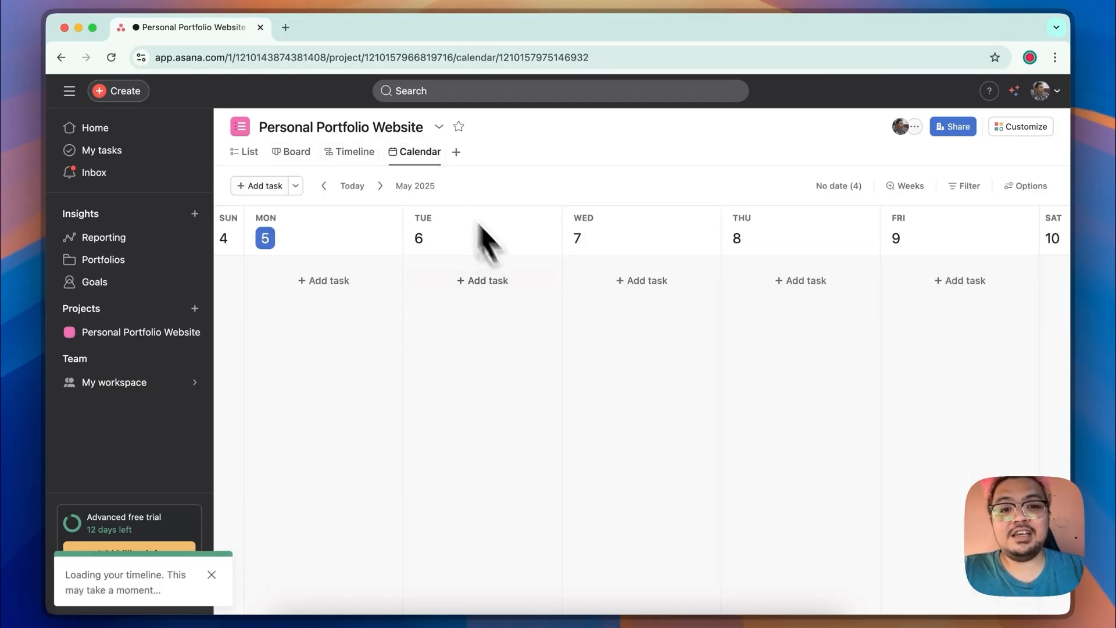
Set due dates: Create Website Logo May 15, Get Domain and Hosting May 22, Create Website Mockup Jun 4, Implement Design Jun 7.
{"action": "left_click", "coordinate": [246, 152]}
{"action": "left_click", "coordinate": [727, 308]}
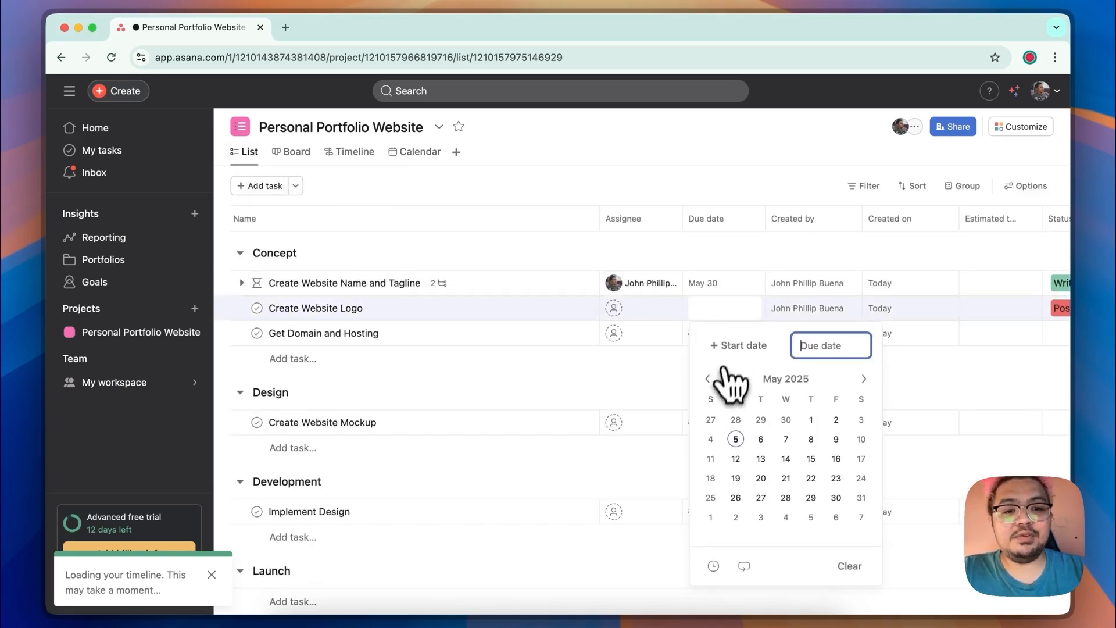
{"action": "left_click", "coordinate": [811, 459]}
{"action": "left_click", "coordinate": [720, 336]}
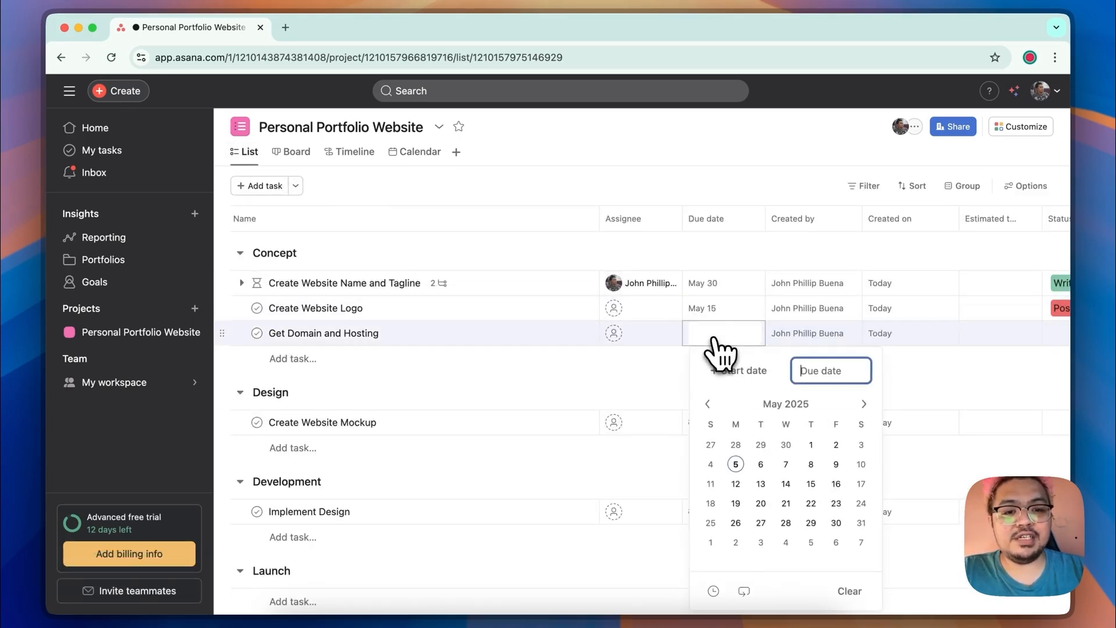
{"action": "left_click", "coordinate": [811, 503]}
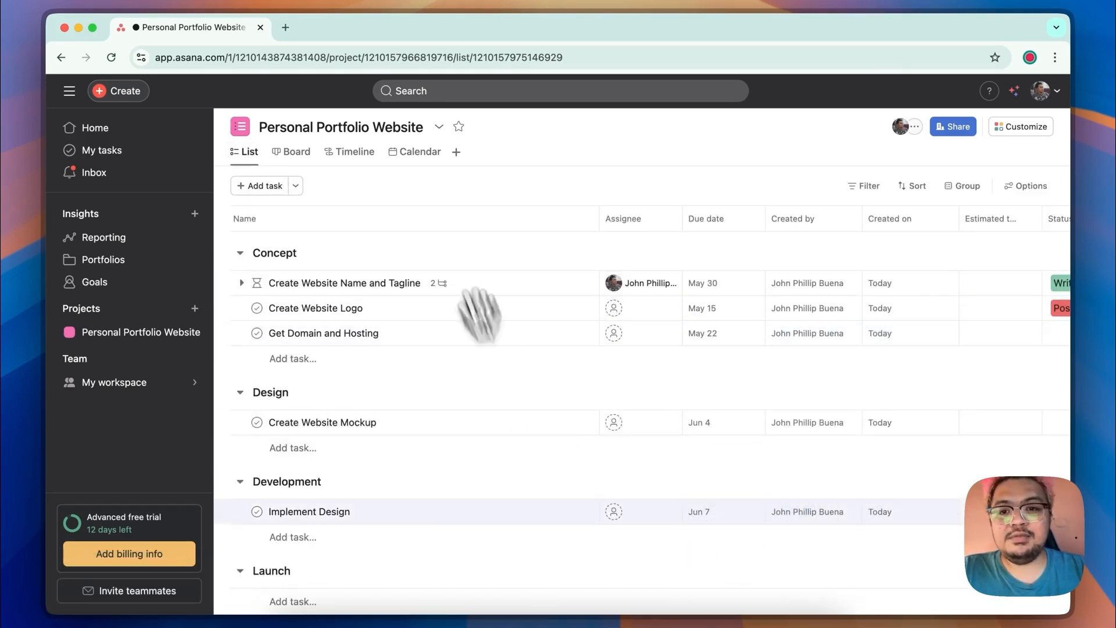
Show the project calendar by months and review the scheduled tasks across May and June.
{"action": "left_click", "coordinate": [433, 153]}
{"action": "left_click", "coordinate": [905, 186]}
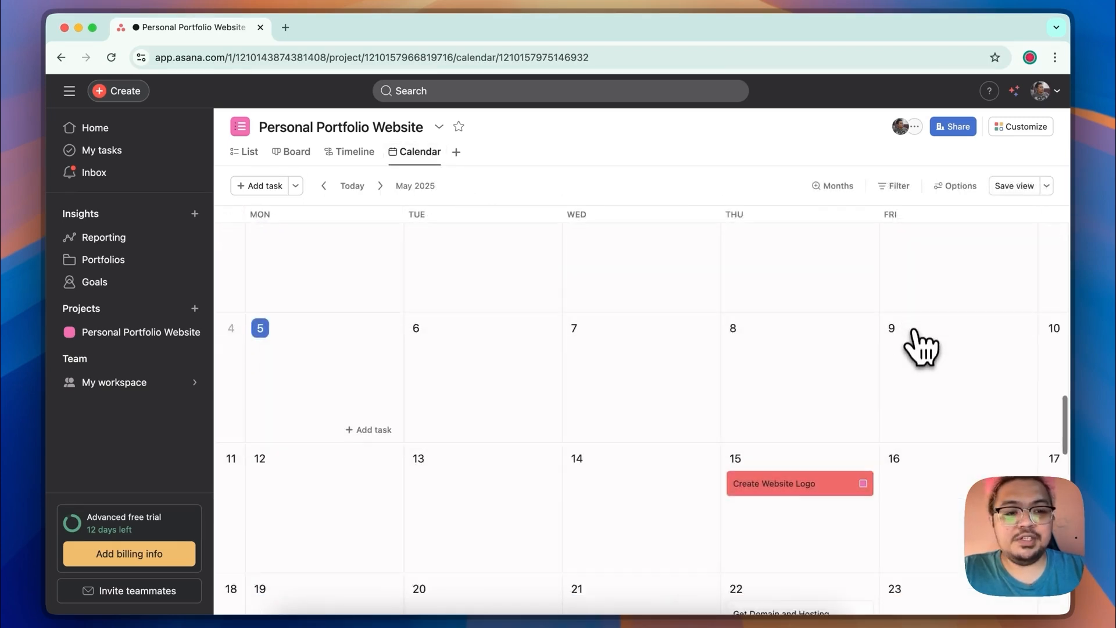
{"action": "scroll", "coordinate": [914, 334], "scroll_direction": "down", "scroll_amount": 5}
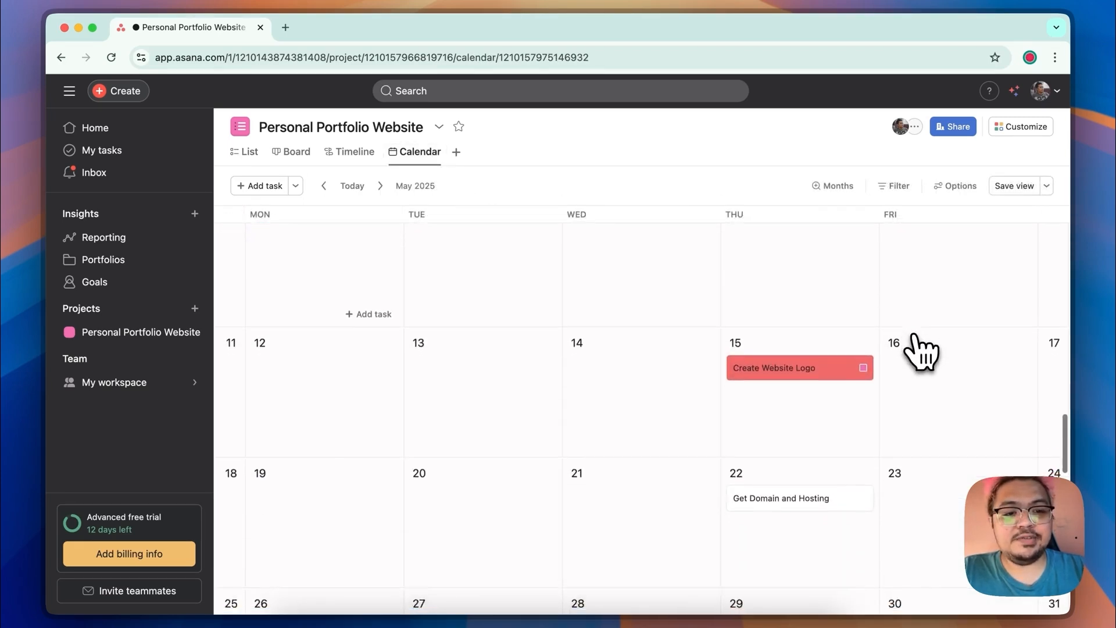
{"action": "scroll", "coordinate": [843, 366], "scroll_direction": "down", "scroll_amount": 5}
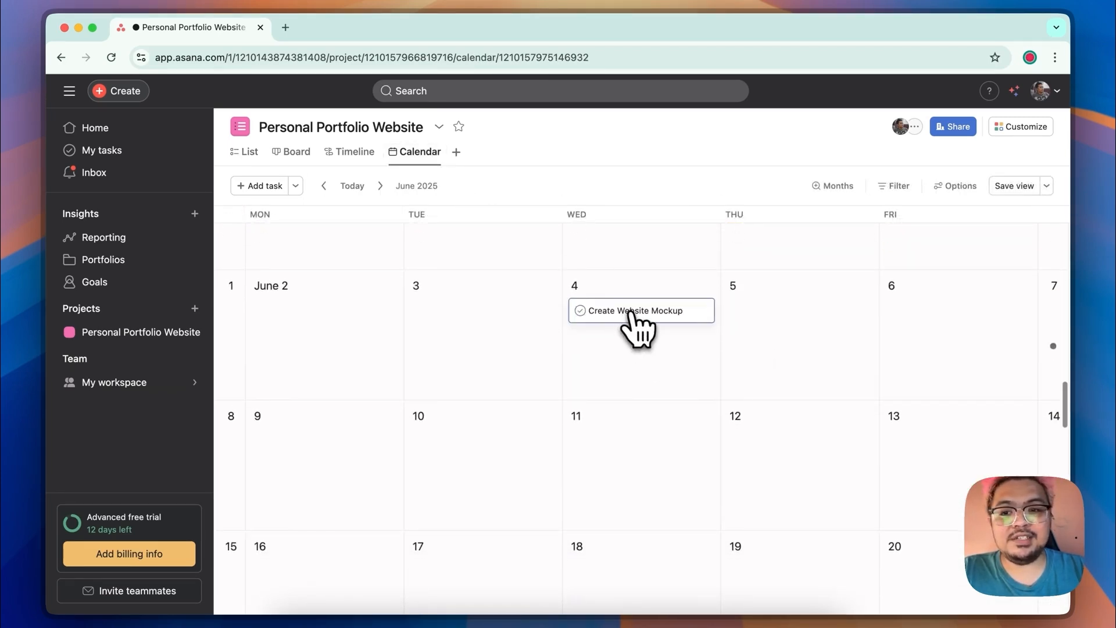
{"action": "scroll", "coordinate": [646, 332], "scroll_direction": "up", "scroll_amount": 5}
{"action": "scroll", "coordinate": [666, 343], "scroll_direction": "up", "scroll_amount": 10}
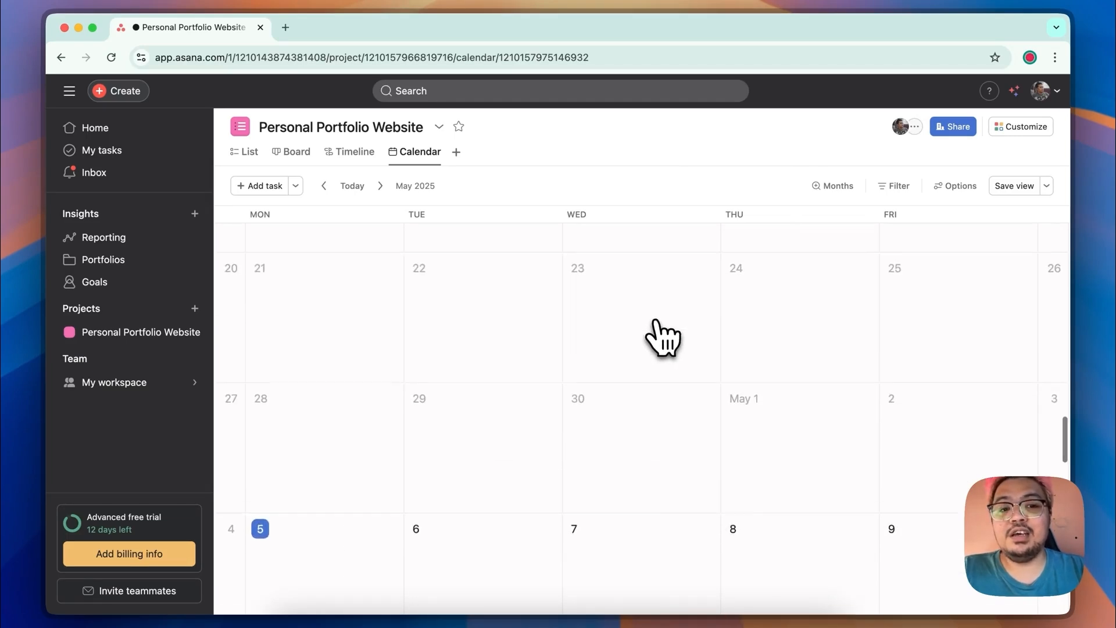
{"action": "scroll", "coordinate": [663, 340], "scroll_direction": "down", "scroll_amount": 5}
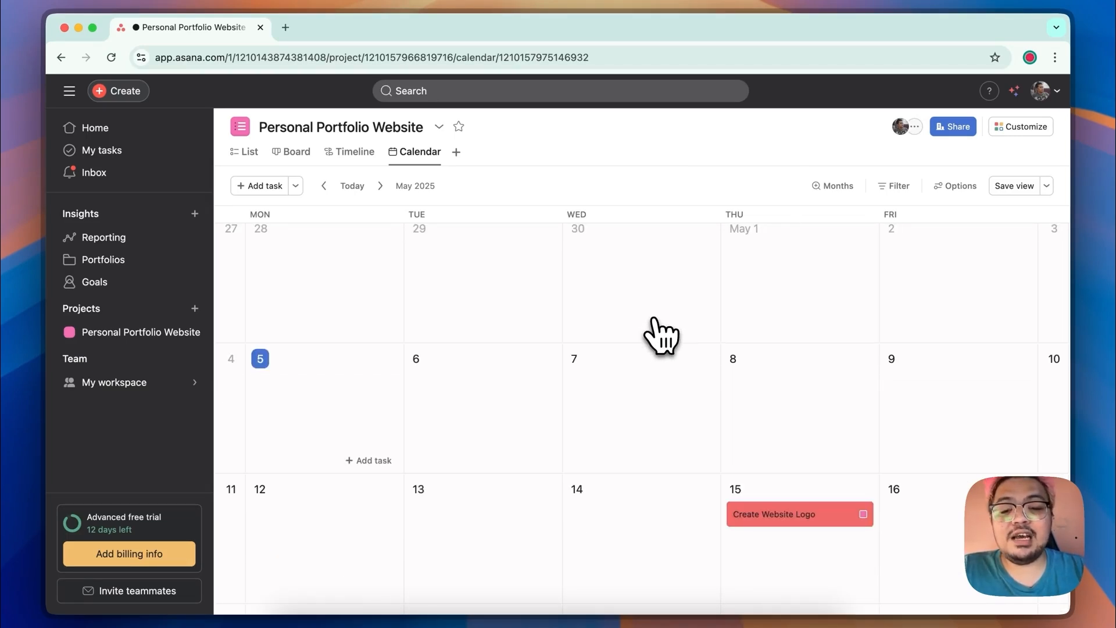
{"action": "scroll", "coordinate": [662, 334], "scroll_direction": "down", "scroll_amount": 2}
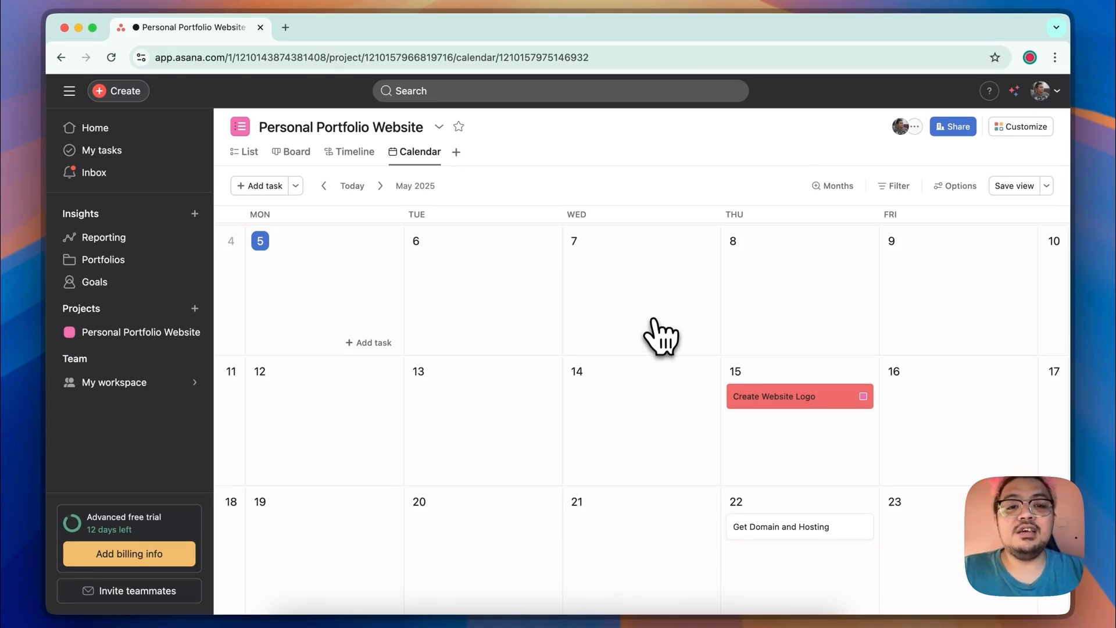
Examine the task schedule and dependency in the Timeline view and the sections' cards in the Board view.
{"action": "left_click", "coordinate": [354, 155]}
{"action": "scroll", "coordinate": [788, 454], "scroll_direction": "right", "scroll_amount": 10}
{"action": "scroll", "coordinate": [773, 453], "scroll_direction": "left", "scroll_amount": 5}
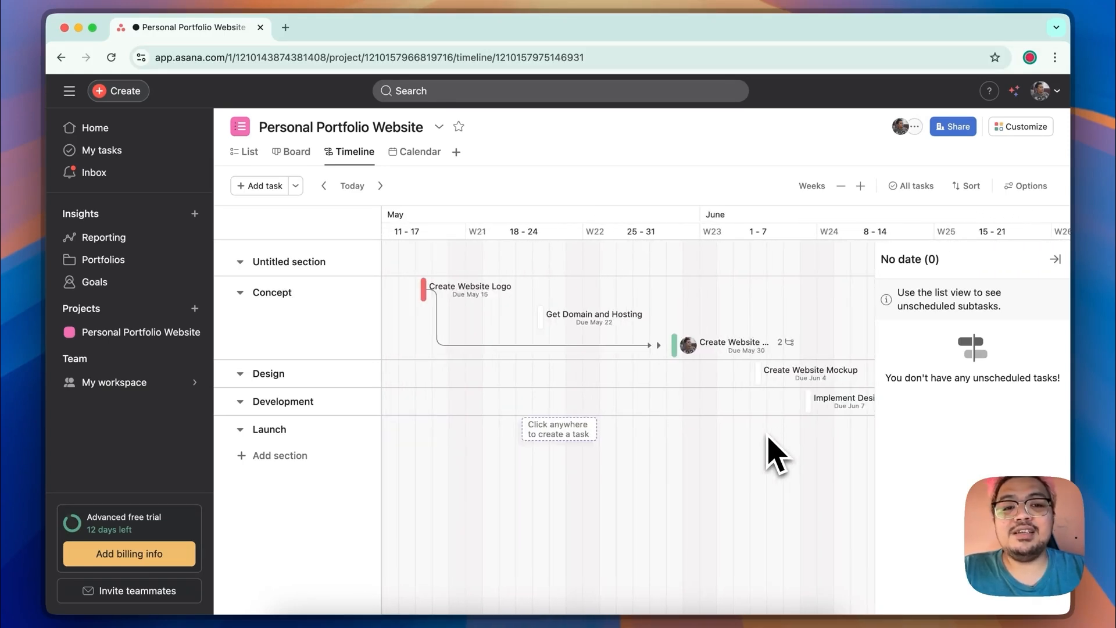
{"action": "left_click", "coordinate": [293, 153]}
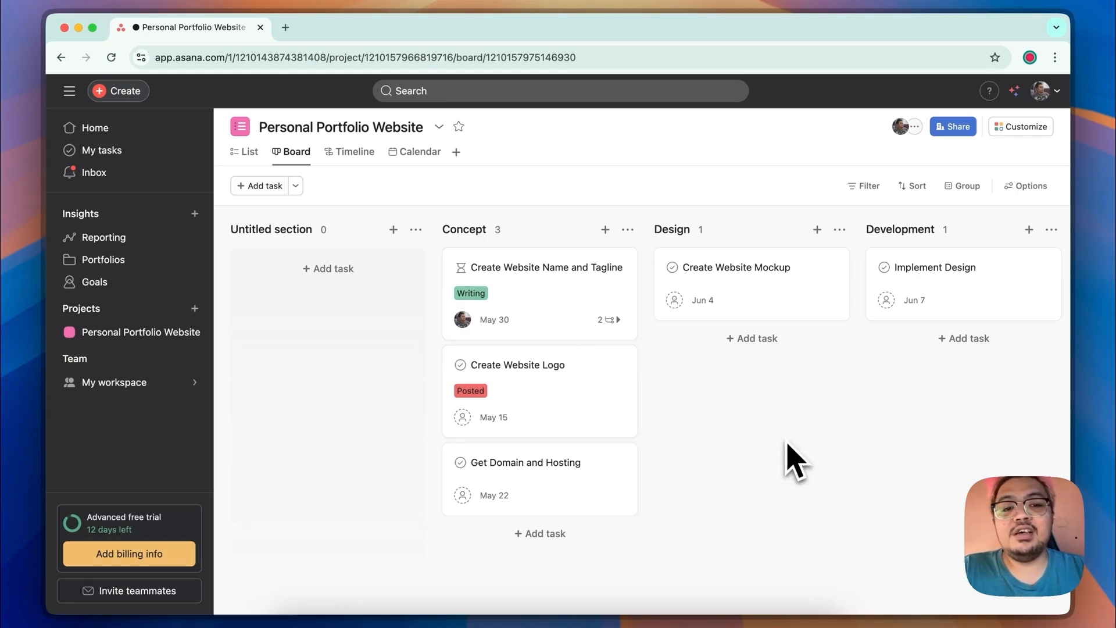
{"action": "mouse_move", "coordinate": [533, 281]}
{"action": "left_mouse_down"}
{"action": "mouse_move", "coordinate": [402, 274]}
{"action": "mouse_move", "coordinate": [546, 280]}
{"action": "left_mouse_up"}
{"action": "scroll", "coordinate": [830, 367], "scroll_direction": "right", "scroll_amount": 2}
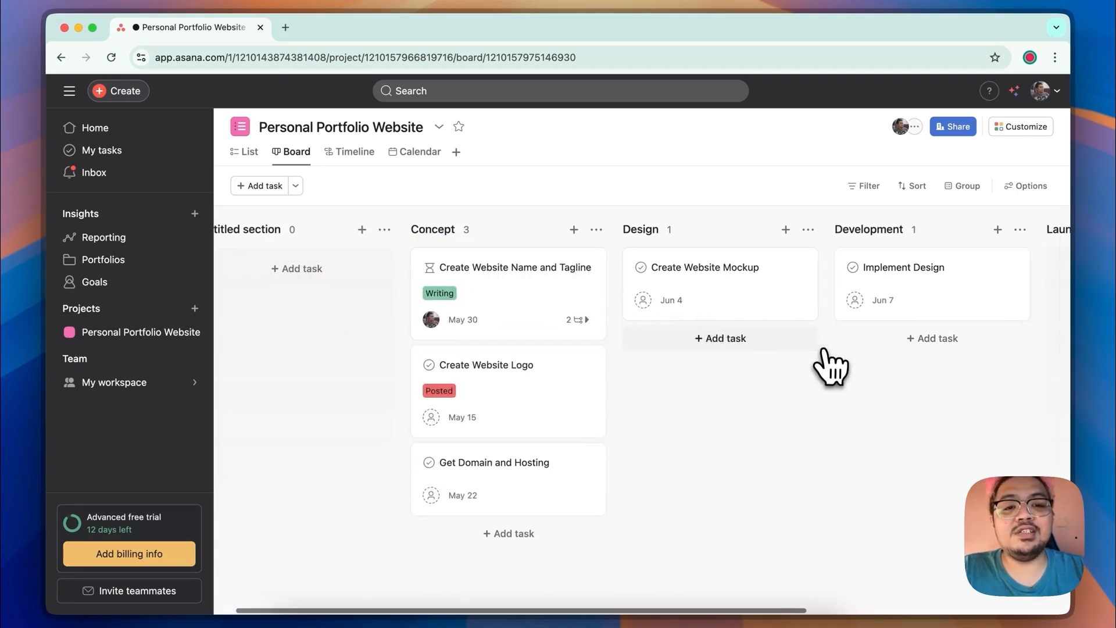
{"action": "scroll", "coordinate": [830, 366], "scroll_direction": "right", "scroll_amount": 3}
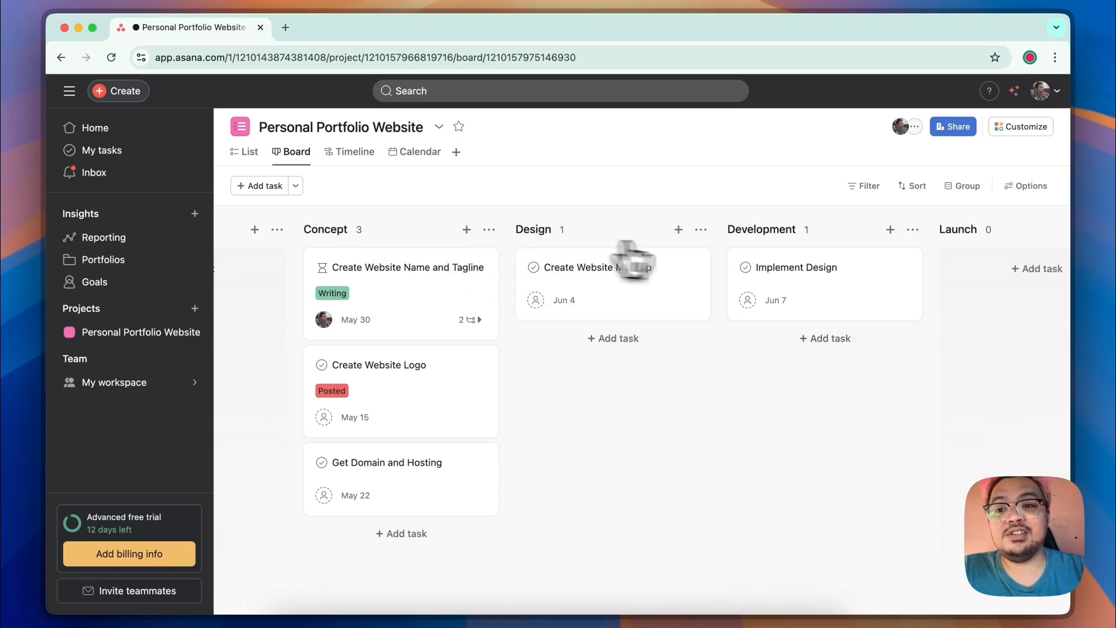
{"action": "scroll", "coordinate": [771, 394], "scroll_direction": "right", "scroll_amount": 1}
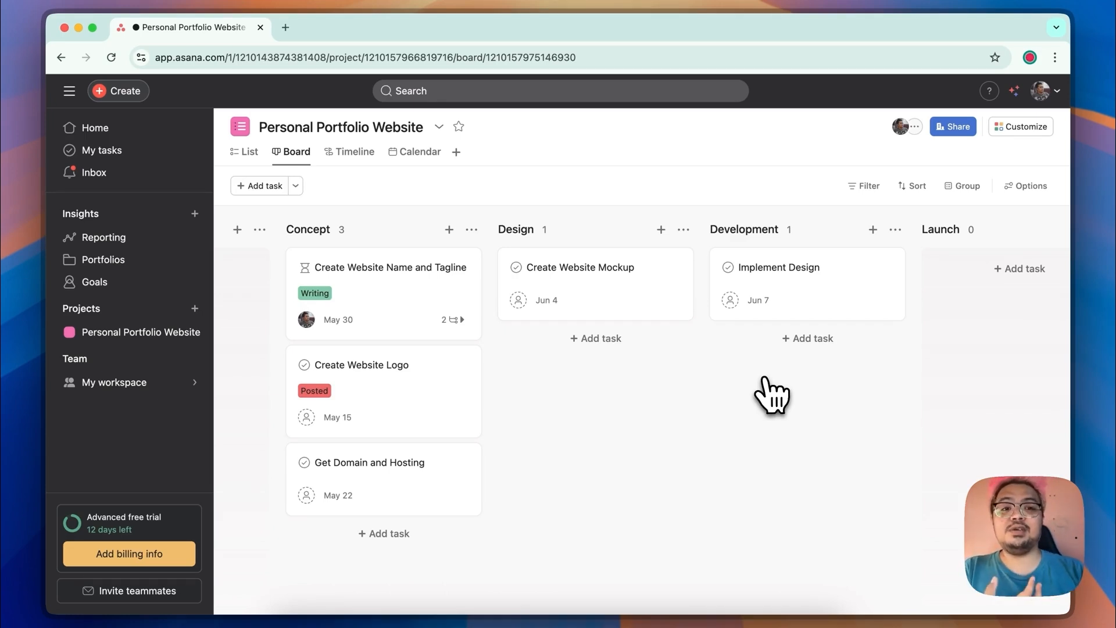
Filter the project's task list by due date to tasks due today or due next week.
{"action": "left_click", "coordinate": [249, 152]}
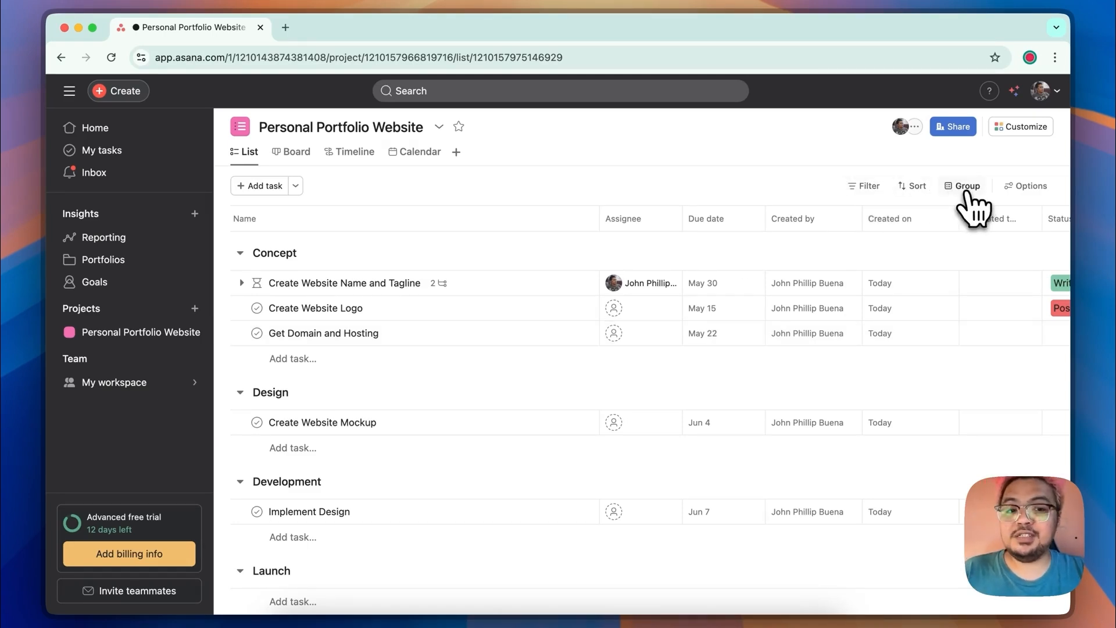
{"action": "left_click", "coordinate": [869, 186]}
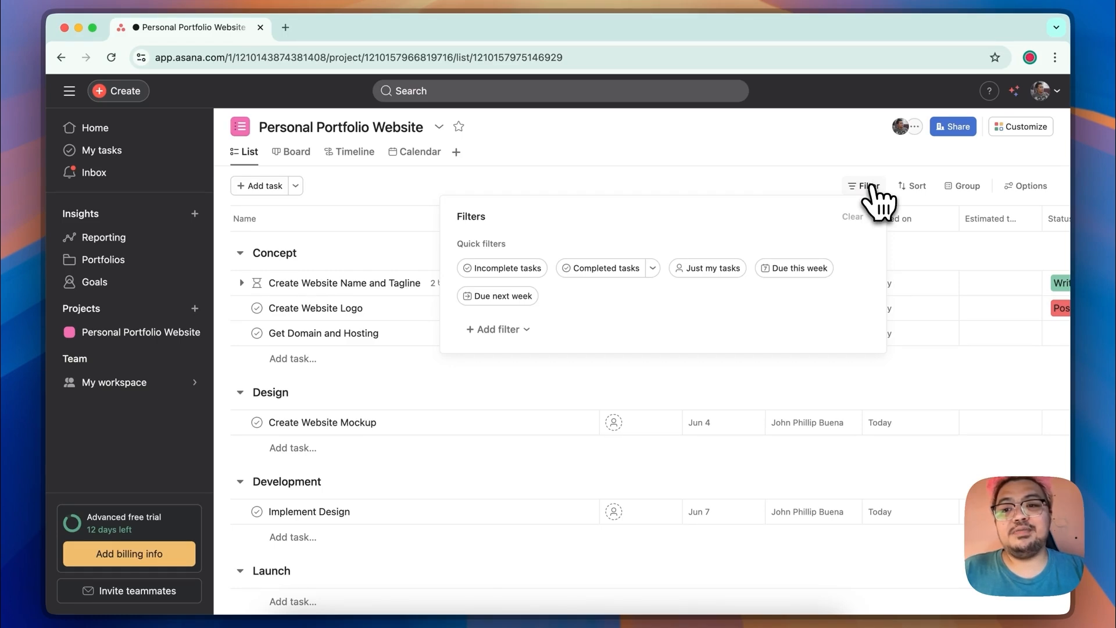
{"action": "left_click", "coordinate": [413, 246]}
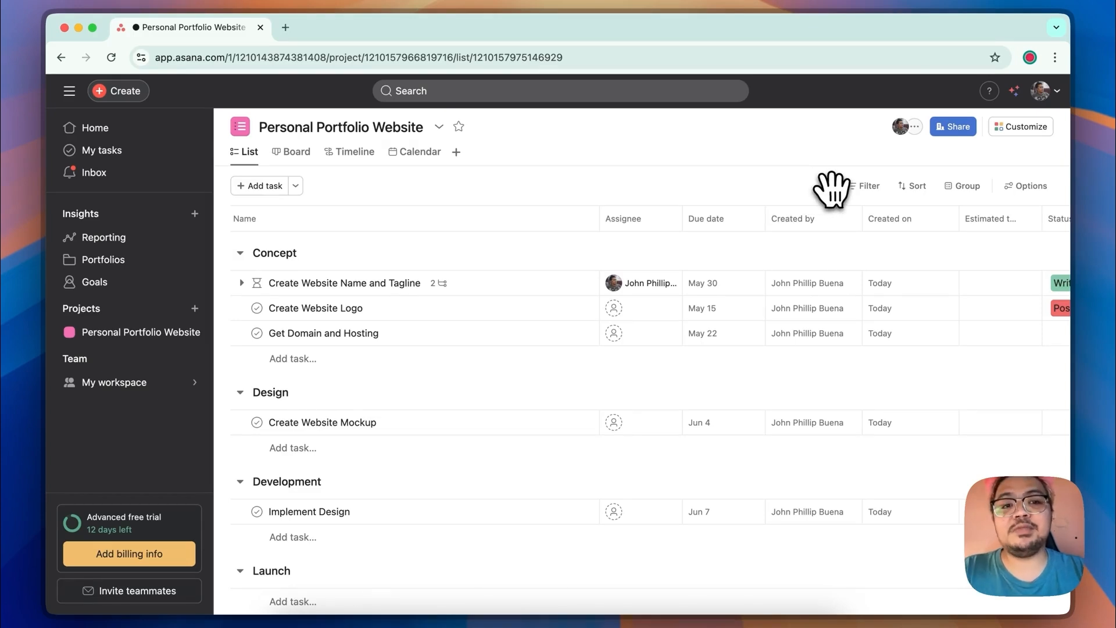
{"action": "left_click", "coordinate": [865, 187]}
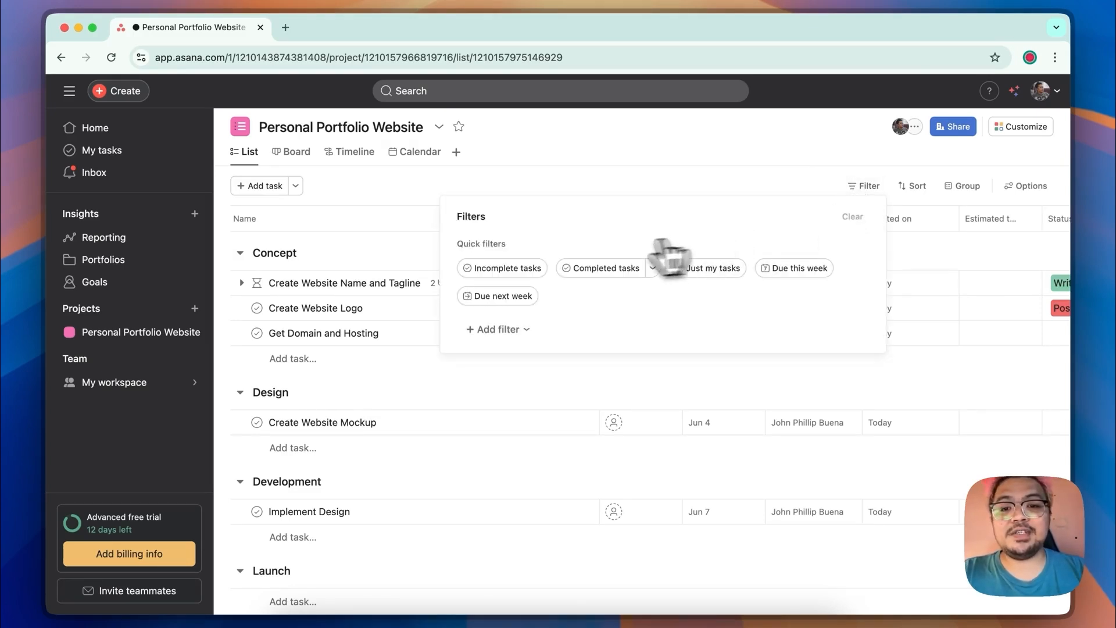
{"action": "left_click", "coordinate": [500, 330]}
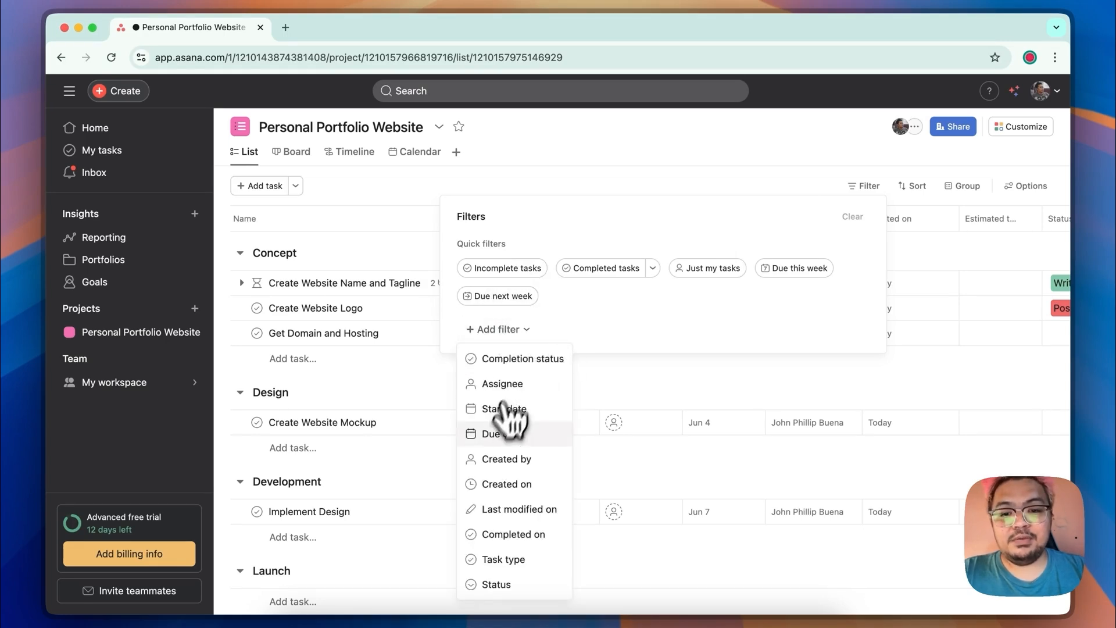
{"action": "left_click", "coordinate": [483, 429]}
{"action": "left_click", "coordinate": [787, 355]}
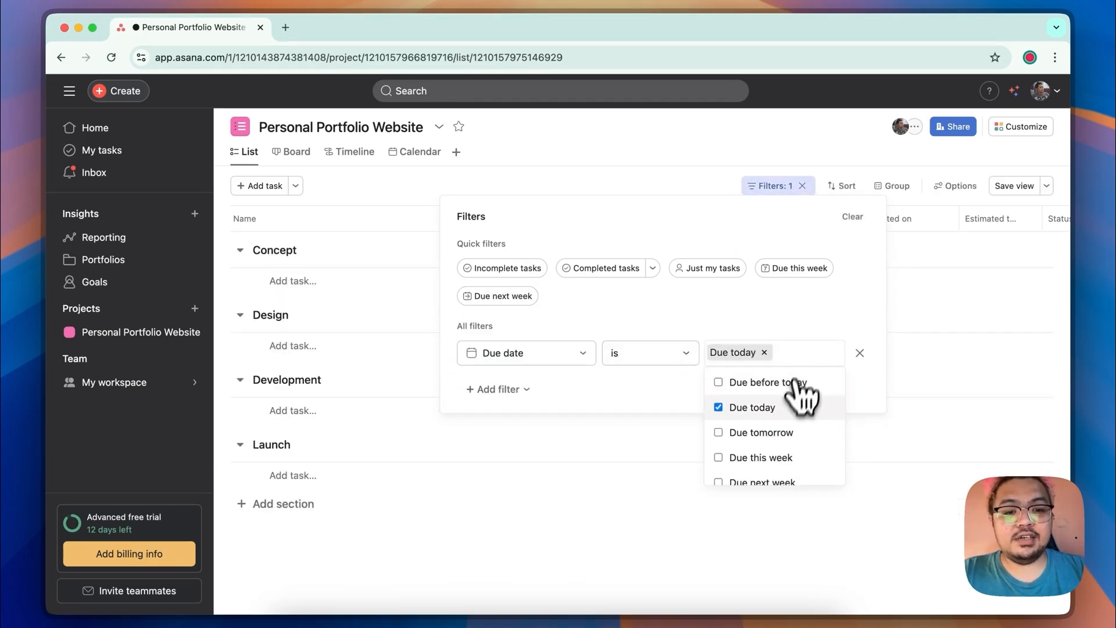
{"action": "left_click", "coordinate": [802, 484]}
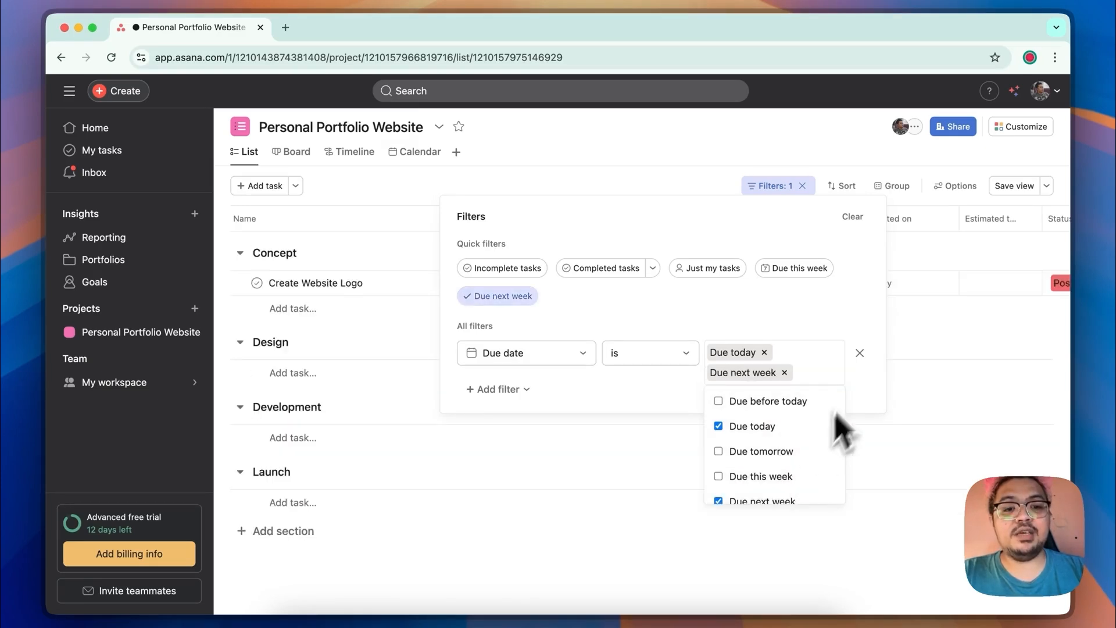
{"action": "left_click", "coordinate": [435, 307]}
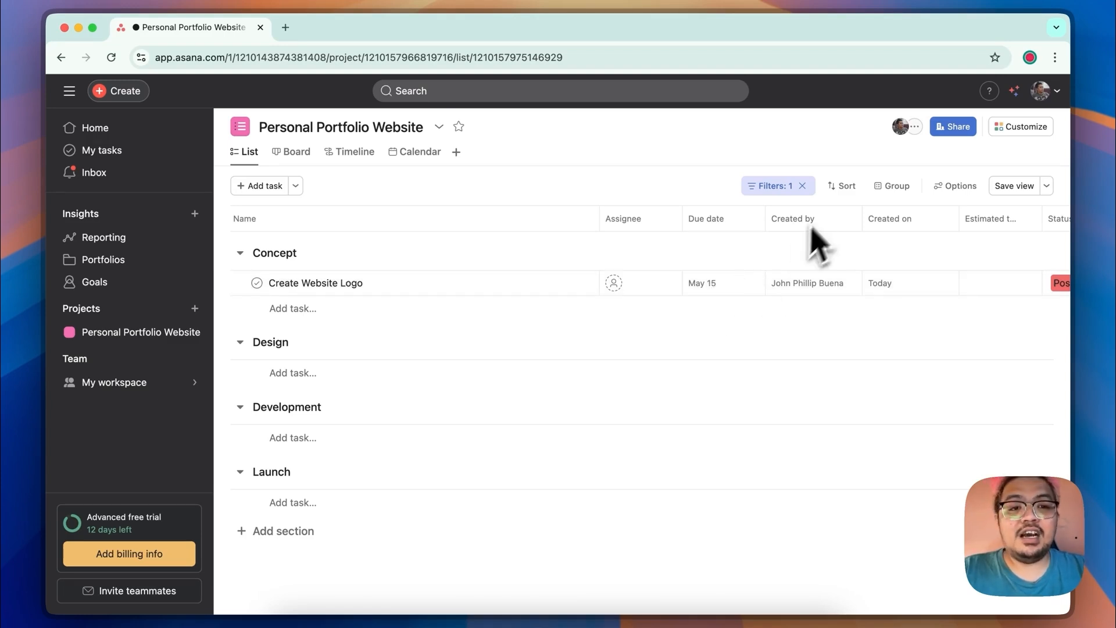
Clear the due date filter from the task list and close the filter settings.
{"action": "left_click", "coordinate": [802, 185]}
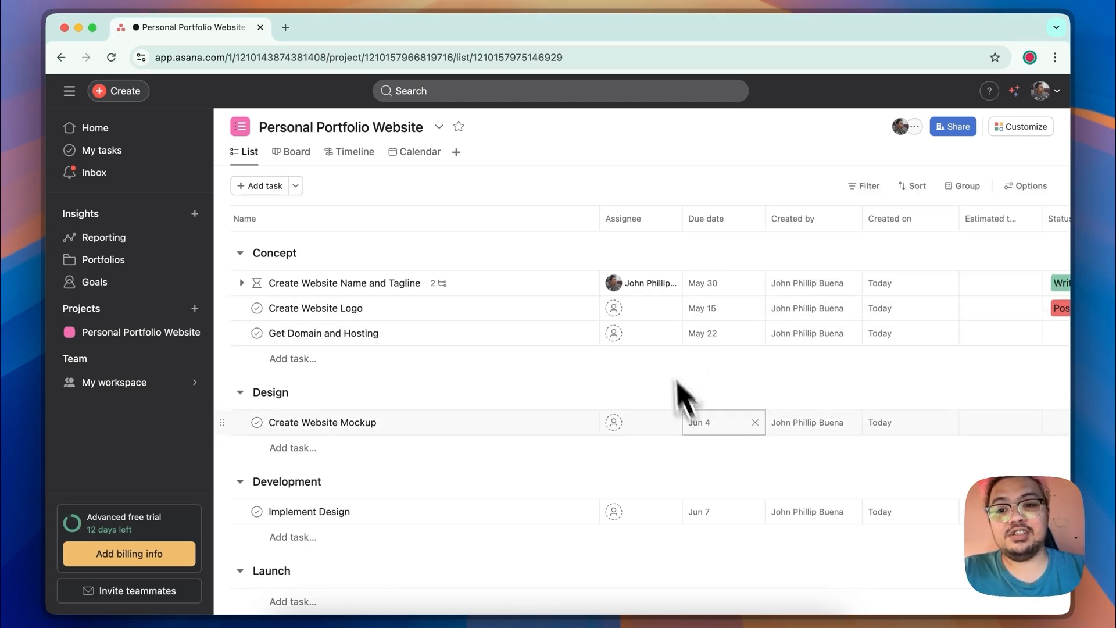
{"action": "left_click", "coordinate": [878, 187]}
{"action": "left_click", "coordinate": [573, 192]}
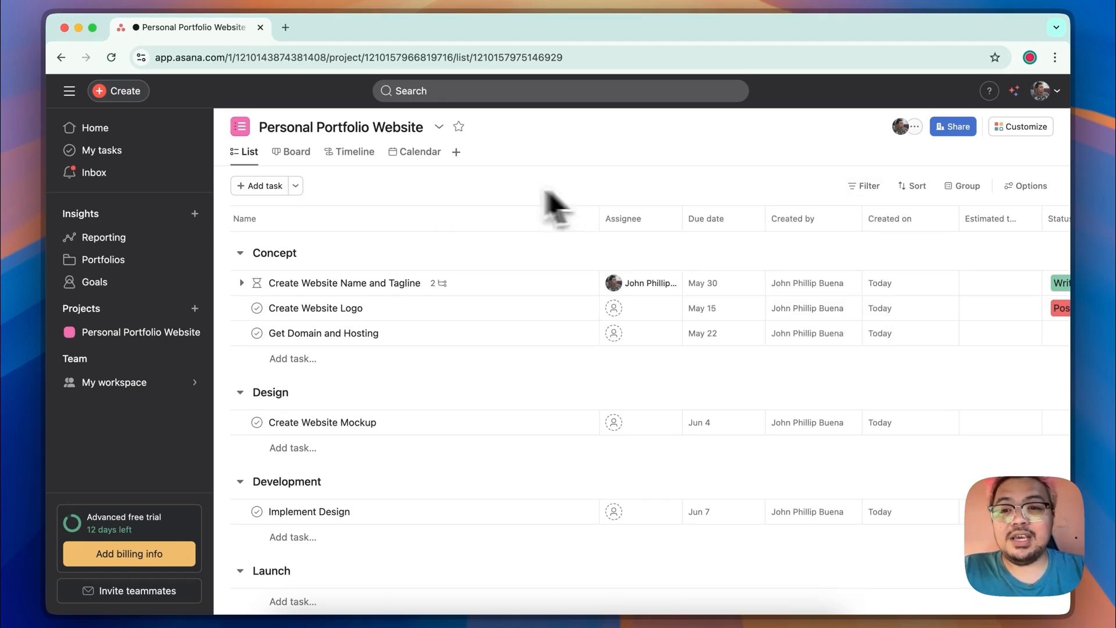
Make a copy of the project's List view and name the copy Next 14 Days.
{"action": "left_click", "coordinate": [249, 154]}
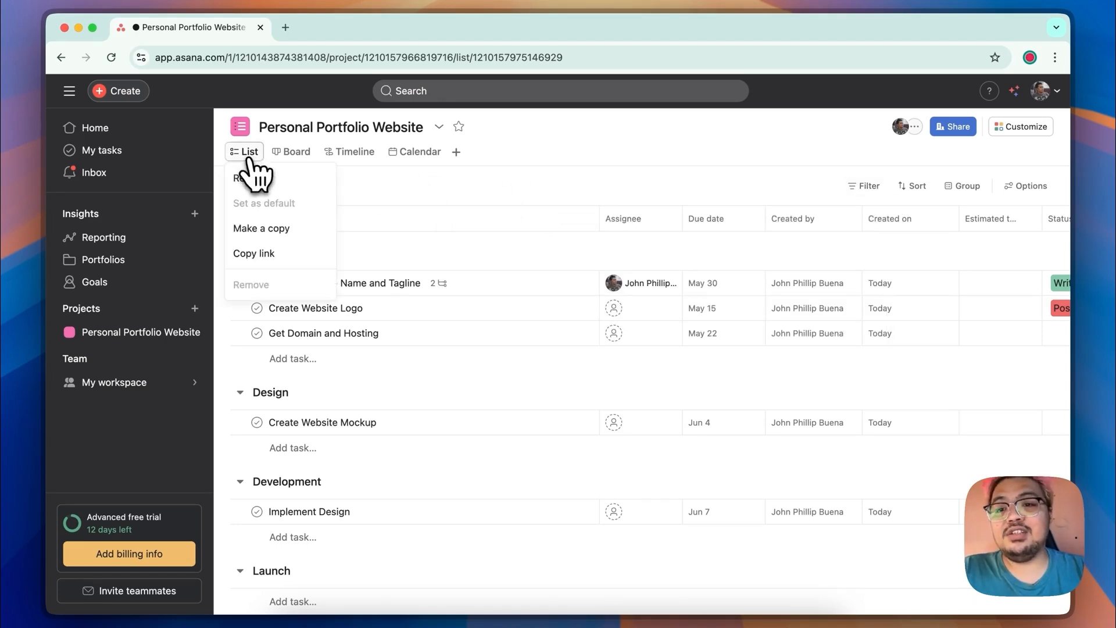
{"action": "left_click", "coordinate": [281, 229]}
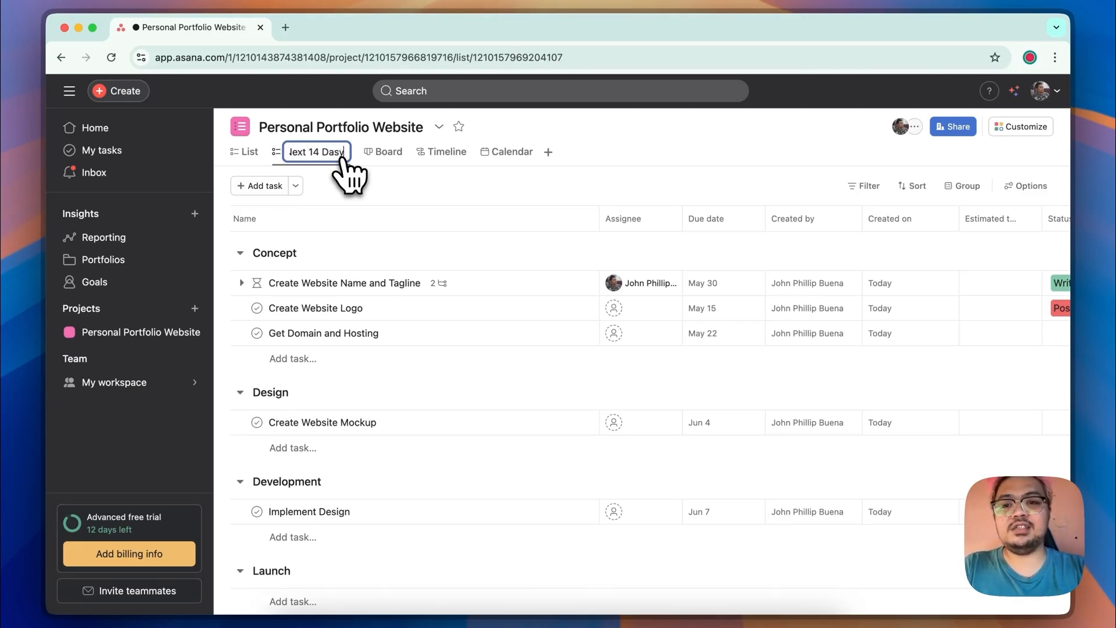
{"action": "key", "text": "Return"}
Filter the Next 14 Days view by due date, including the Due next 14 days option, and close the filter settings.
{"action": "left_click", "coordinate": [865, 186]}
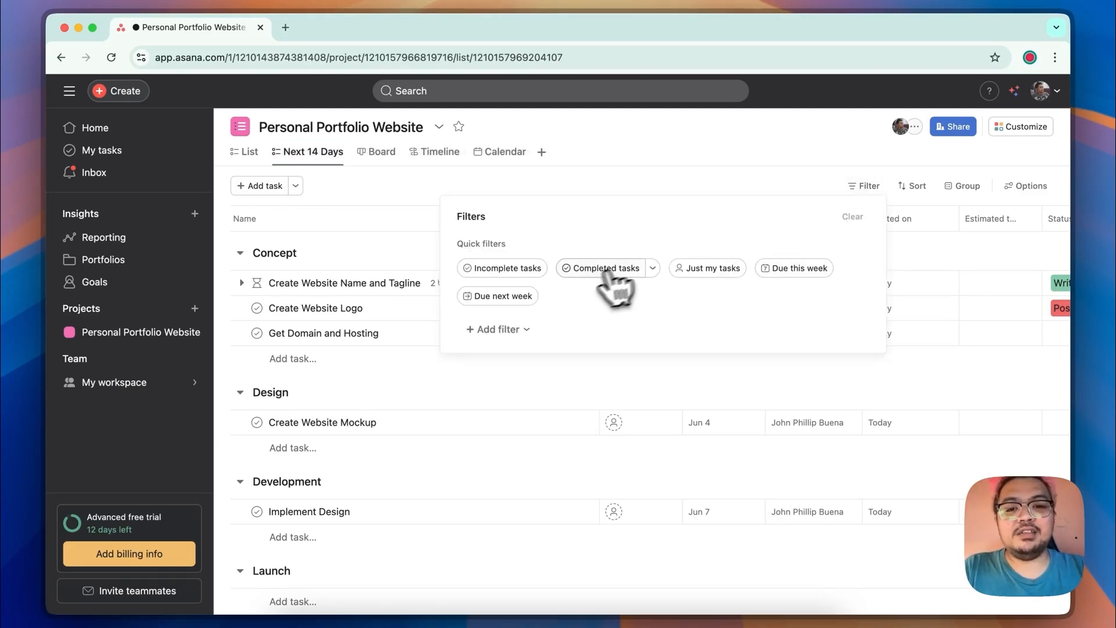
{"action": "left_click", "coordinate": [517, 329]}
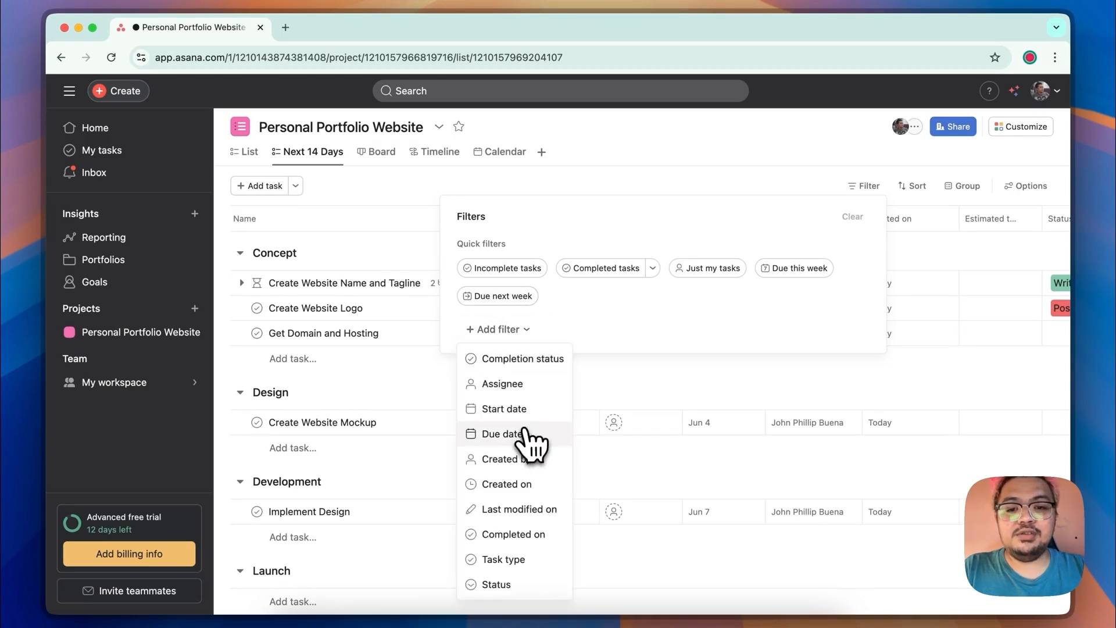
{"action": "left_click", "coordinate": [526, 433]}
{"action": "left_click", "coordinate": [788, 355]}
{"action": "scroll", "coordinate": [773, 474], "scroll_direction": "down", "scroll_amount": 1}
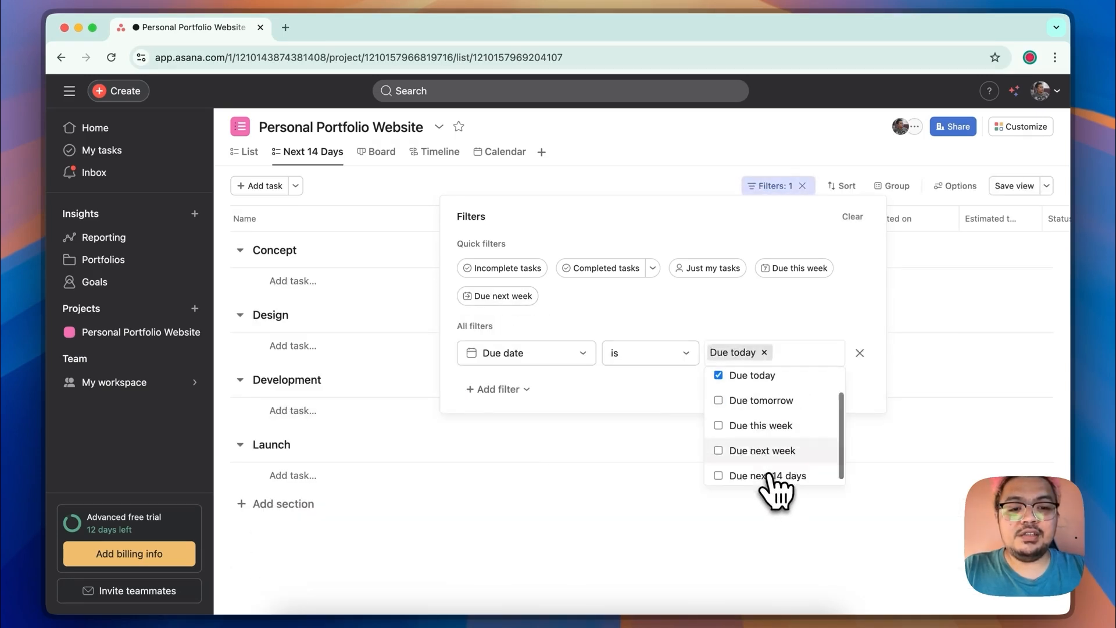
{"action": "left_click", "coordinate": [767, 475]}
{"action": "left_click", "coordinate": [895, 326]}
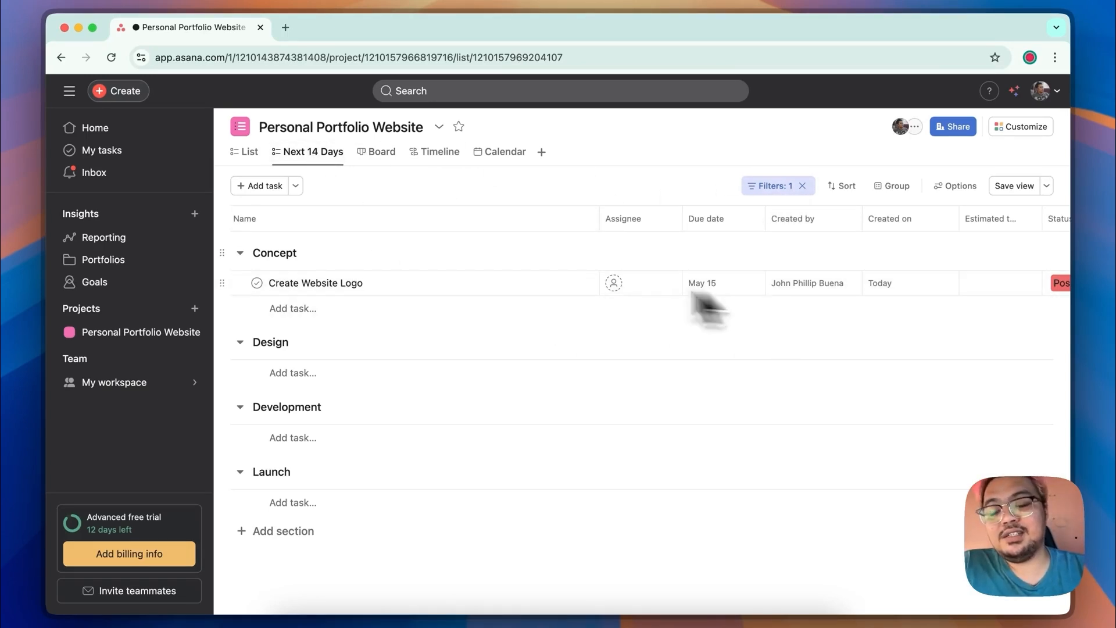
Return to the original List view, sort its tasks by due date, check the view-saving options and clear the sort.
{"action": "left_click", "coordinate": [250, 153]}
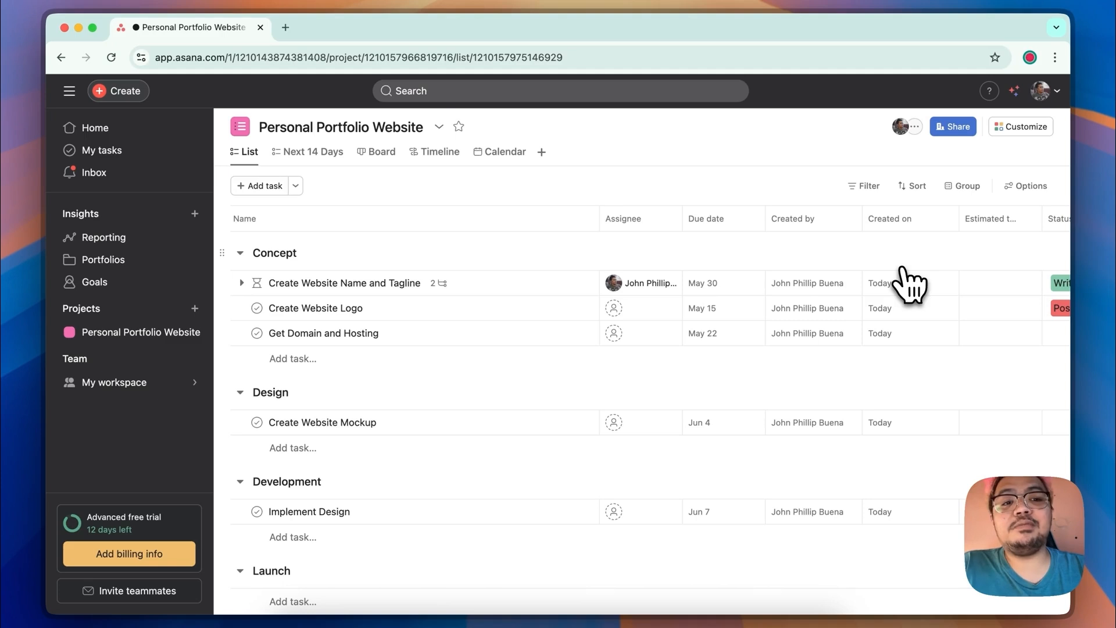
{"action": "left_click", "coordinate": [914, 186]}
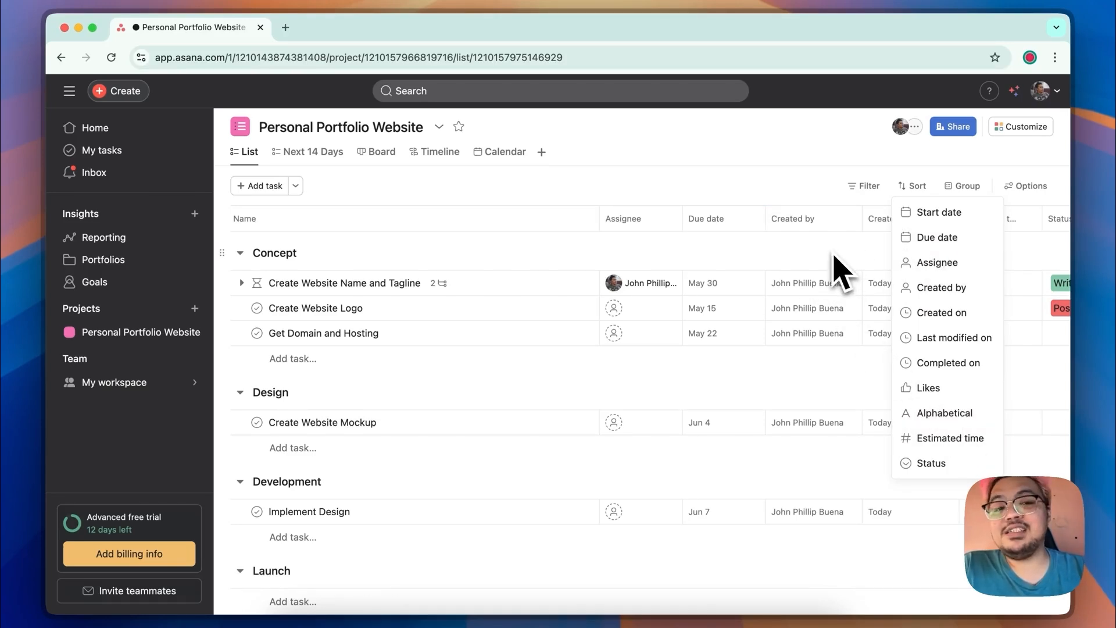
{"action": "left_click", "coordinate": [974, 243]}
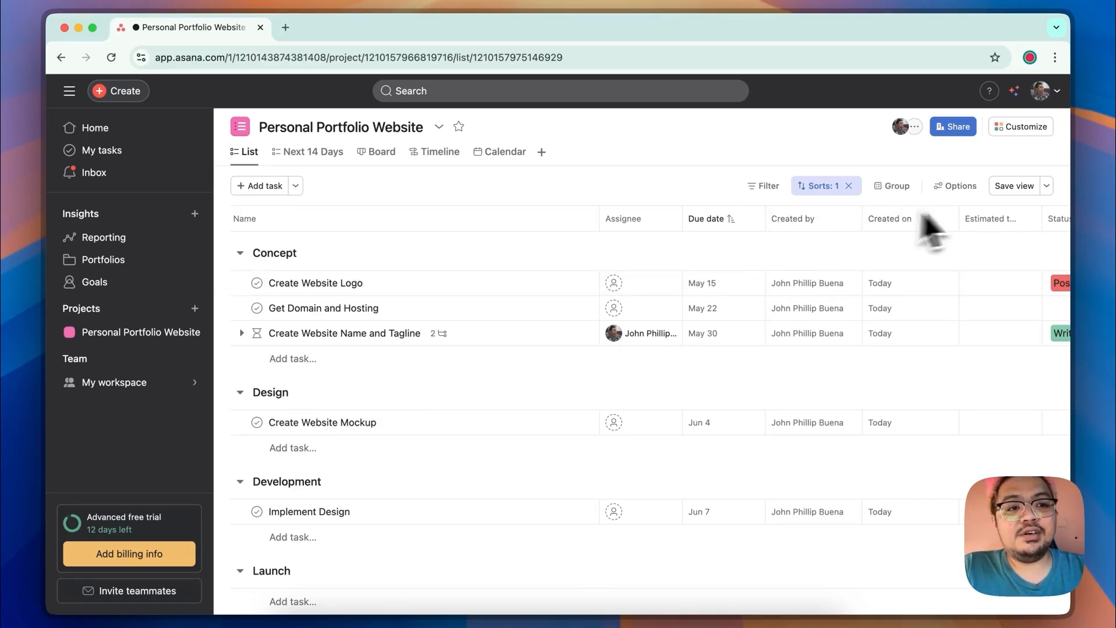
{"action": "left_click", "coordinate": [1048, 186]}
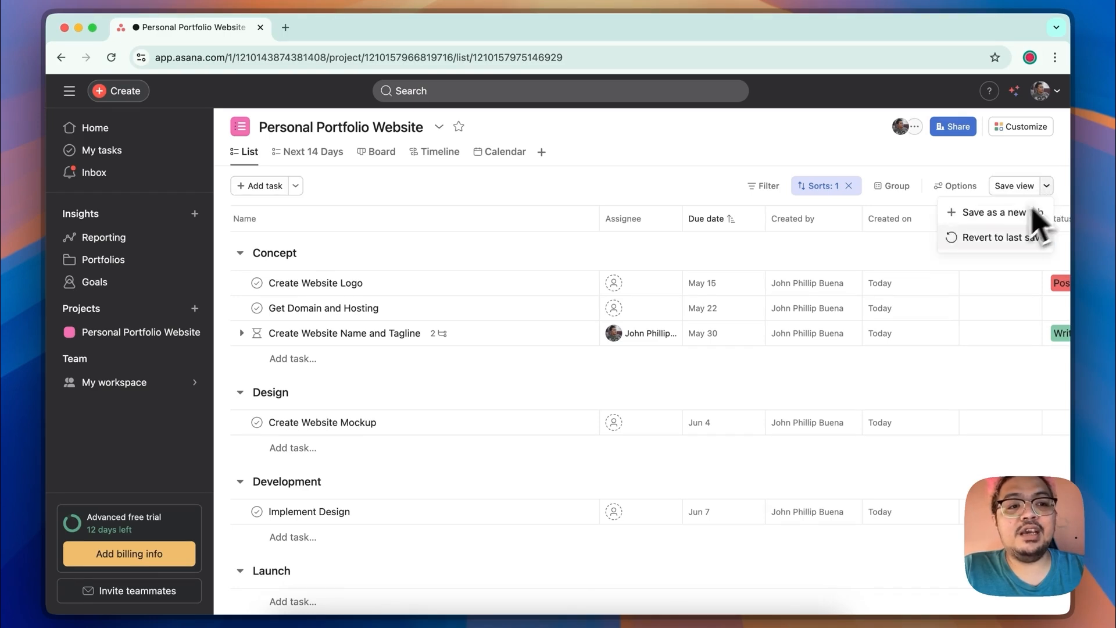
{"action": "left_click", "coordinate": [1013, 217]}
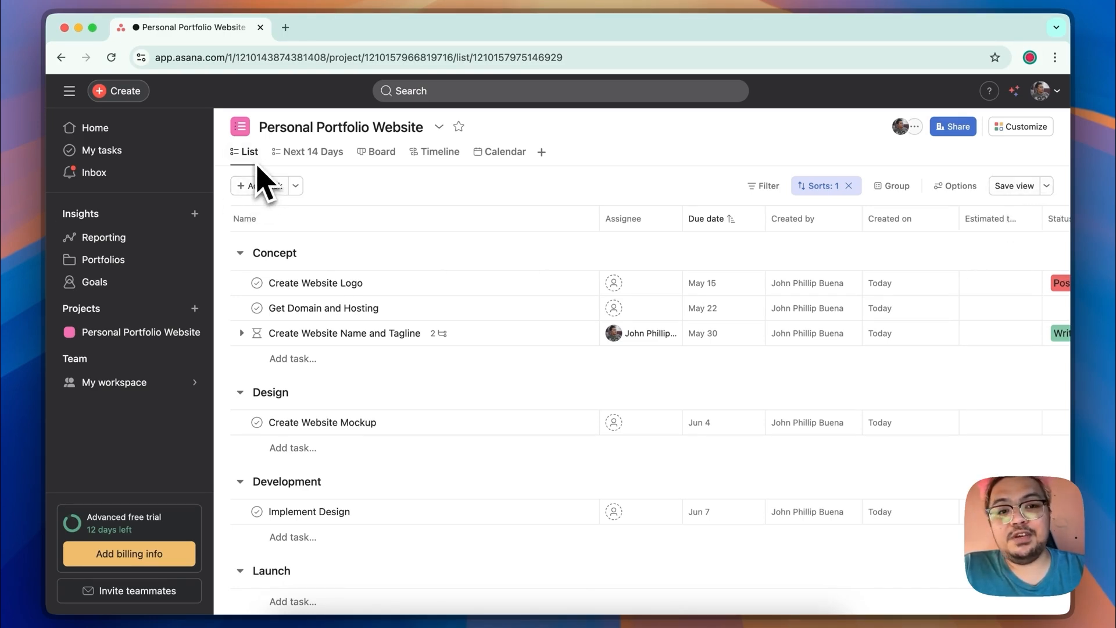
{"action": "left_click", "coordinate": [849, 186]}
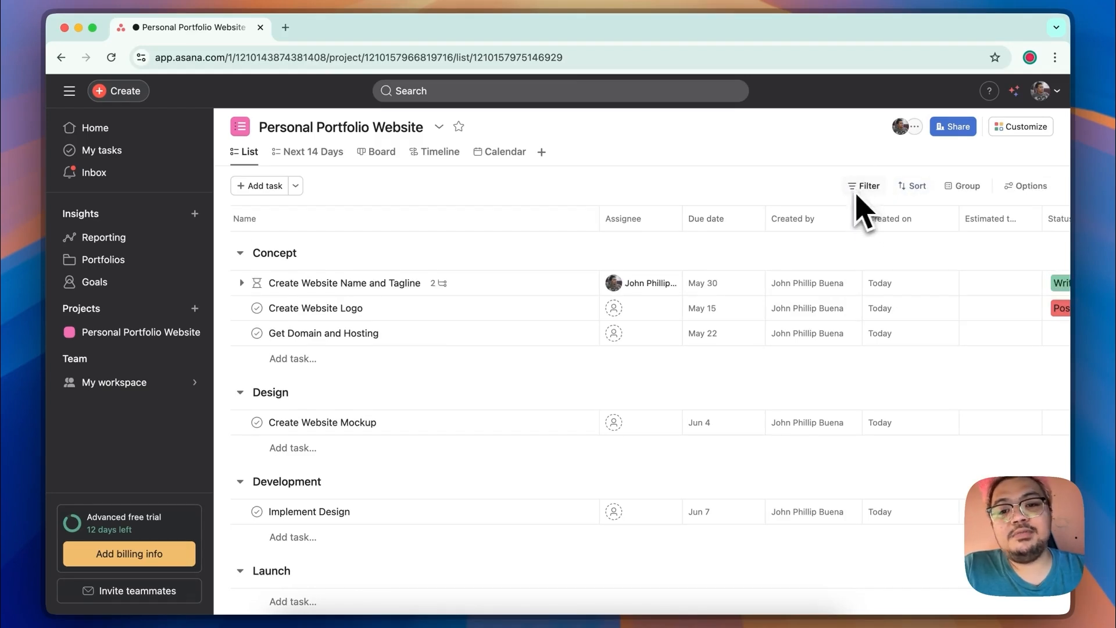
Group the list's tasks by due date and view the order options, and switch the grouping to Created by.
{"action": "left_click", "coordinate": [957, 188]}
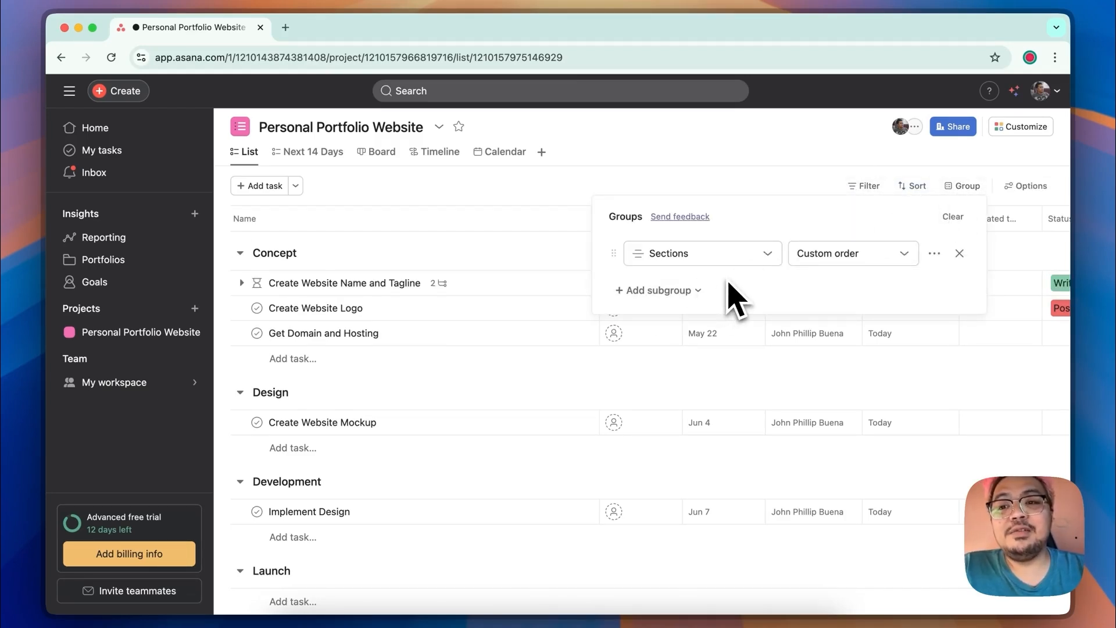
{"action": "left_click", "coordinate": [766, 274]}
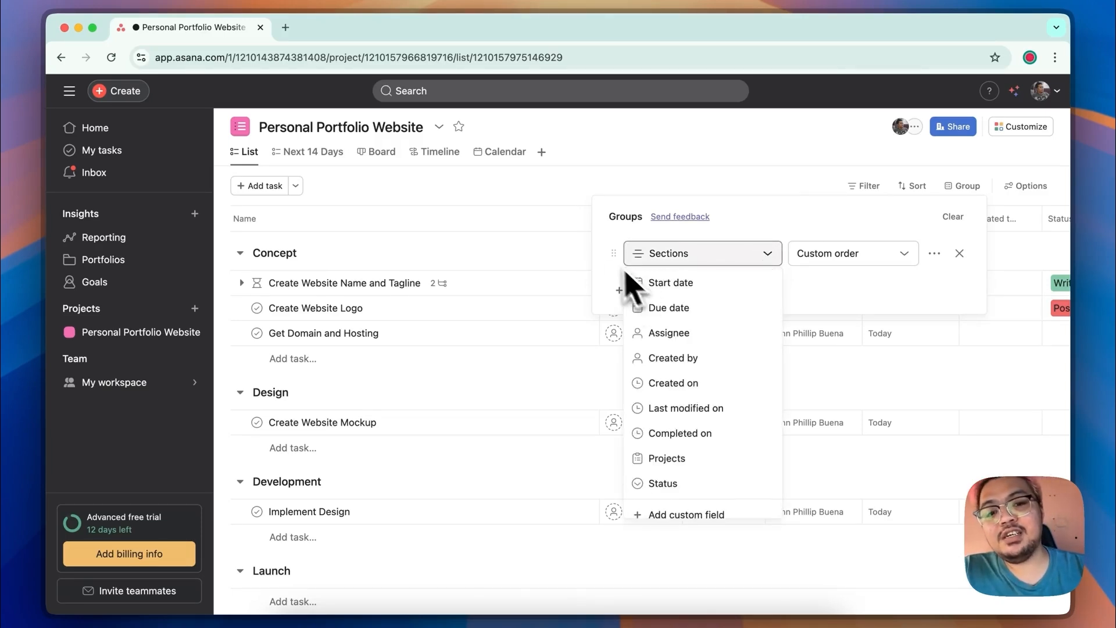
{"action": "left_click", "coordinate": [717, 309]}
{"action": "left_click", "coordinate": [823, 256]}
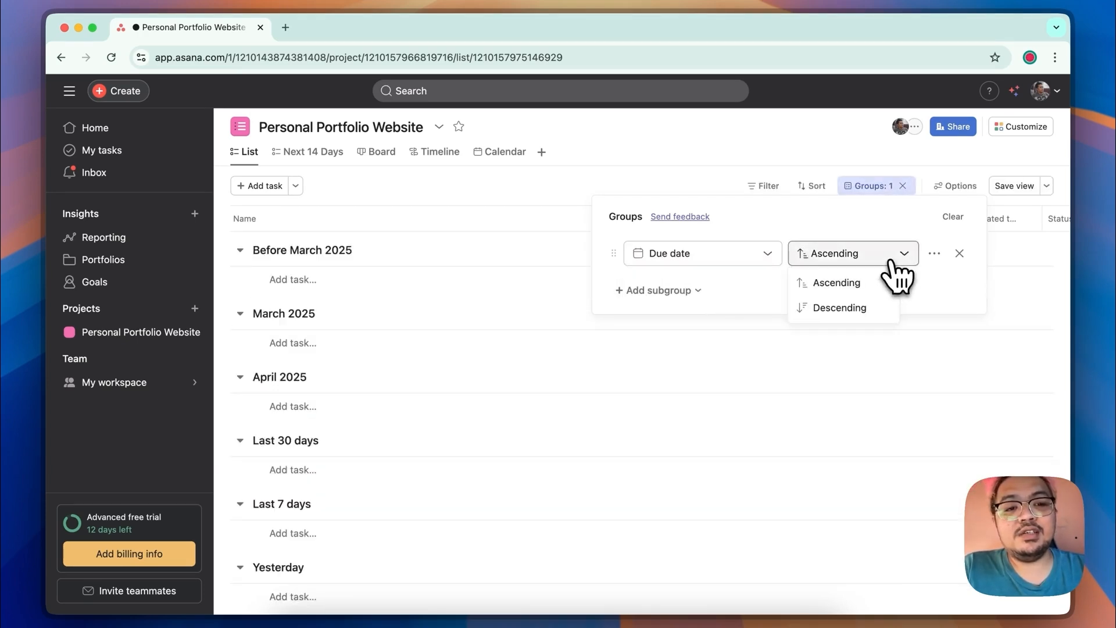
{"action": "left_click", "coordinate": [765, 259]}
{"action": "left_click", "coordinate": [715, 356]}
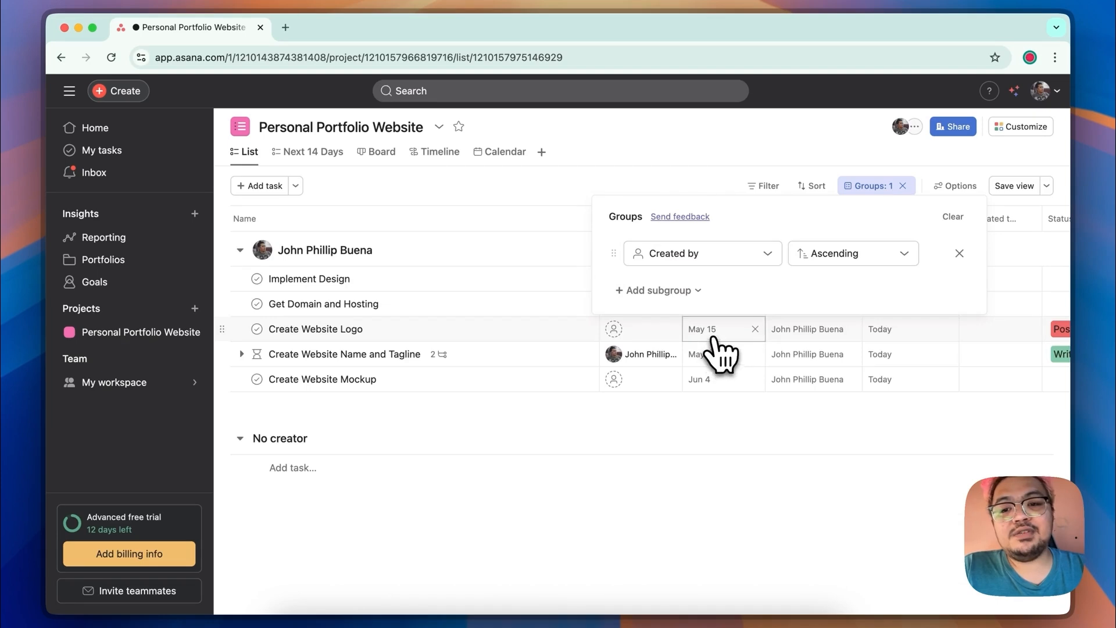
Restore the task list's grouping to Sections and close the group settings.
{"action": "left_click", "coordinate": [704, 258]}
{"action": "left_click", "coordinate": [718, 284]}
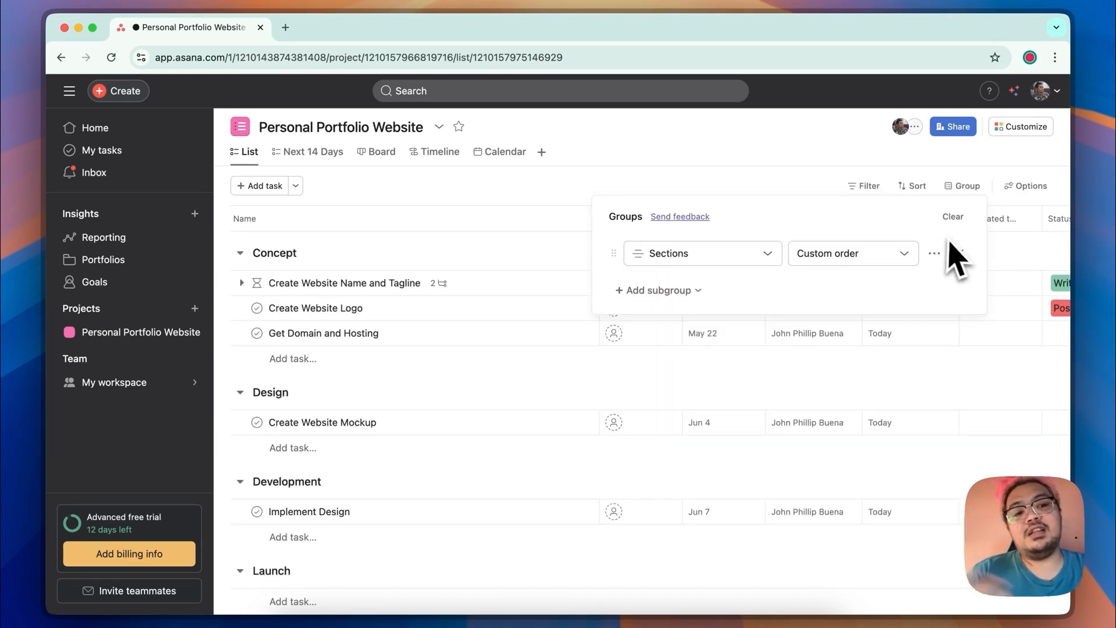
{"action": "left_click", "coordinate": [533, 250]}
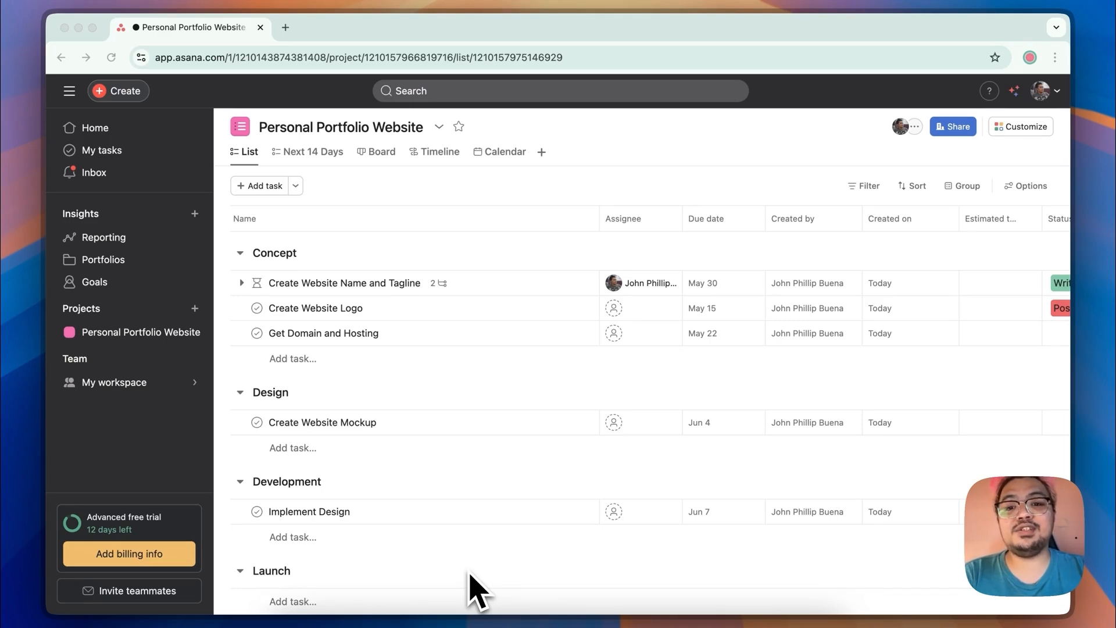
Open the sharing settings of the Personal Portfolio Website project and examine the available access options.
{"action": "left_click", "coordinate": [503, 389]}
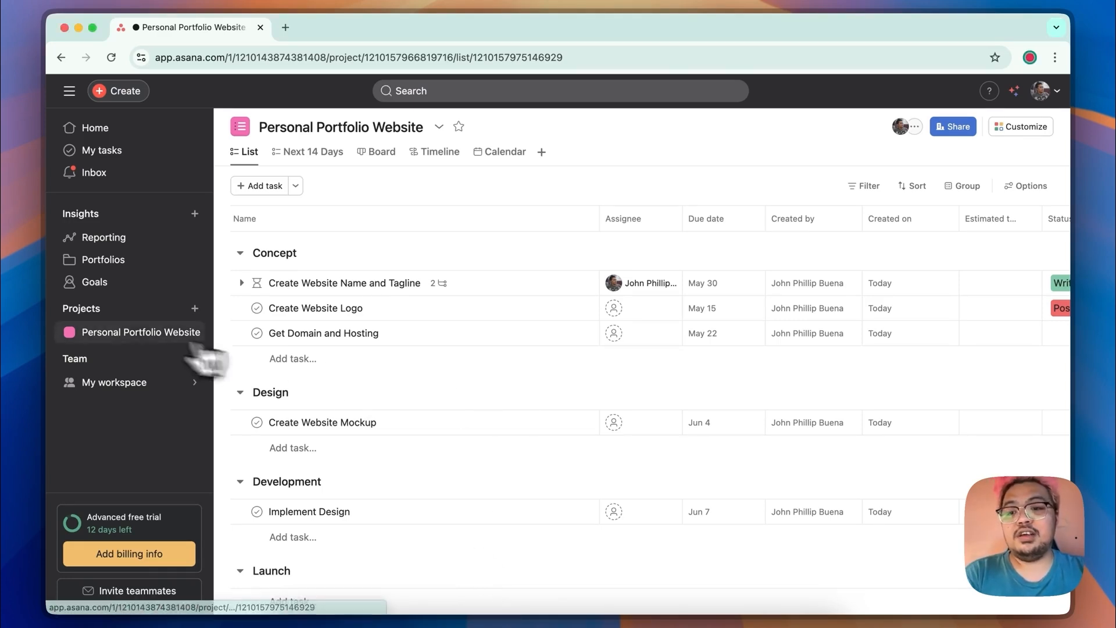
{"action": "right_click", "coordinate": [157, 335]}
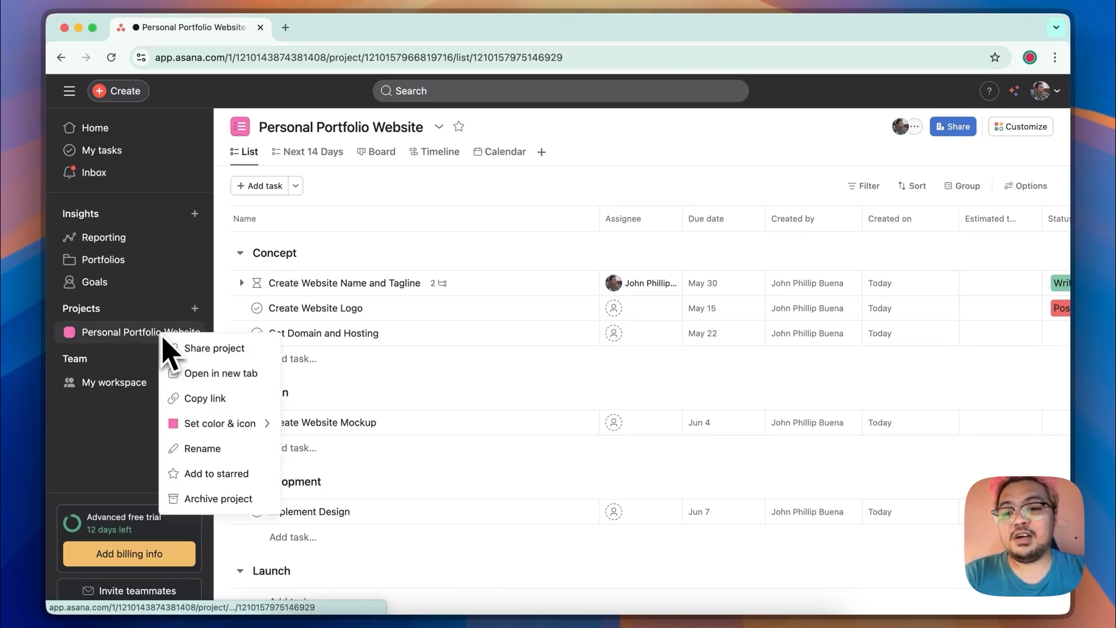
{"action": "left_click", "coordinate": [252, 351]}
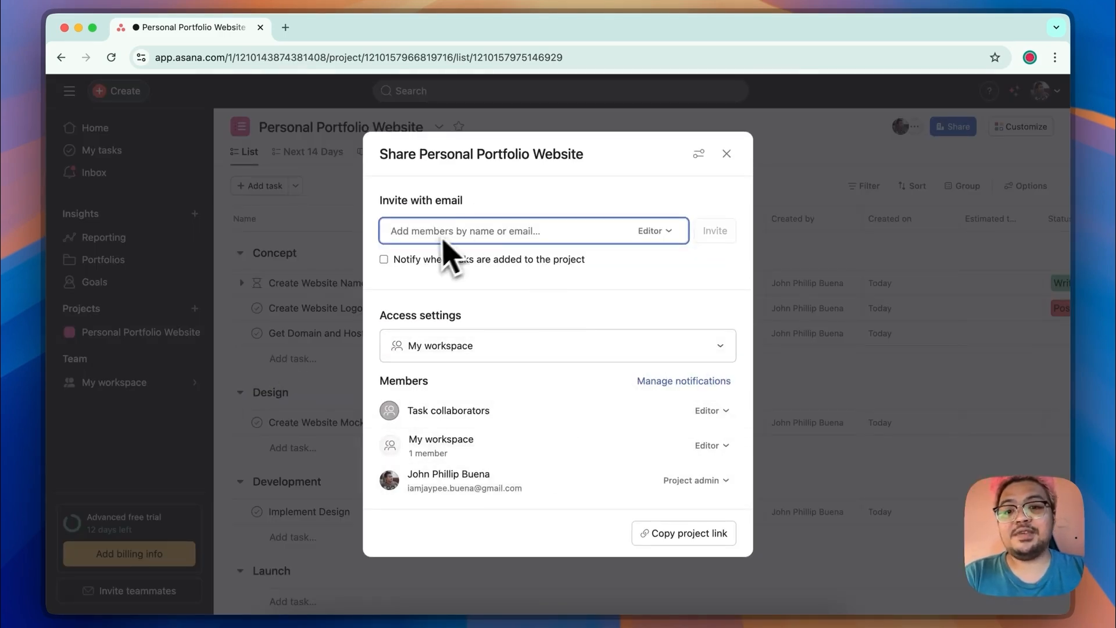
{"action": "left_click", "coordinate": [576, 351]}
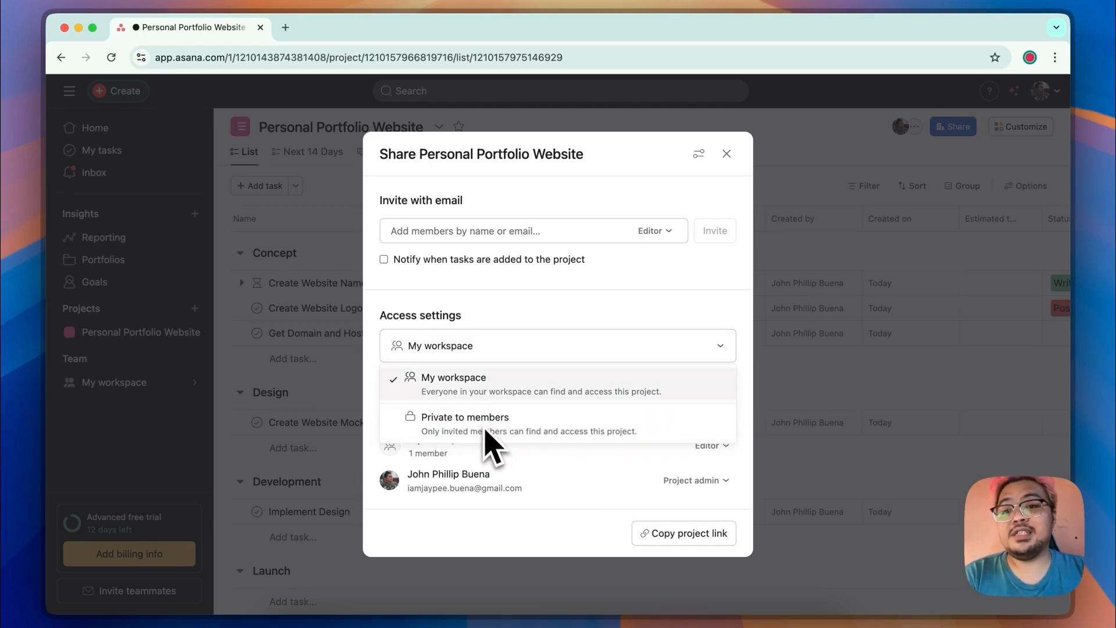
{"action": "left_click", "coordinate": [553, 336]}
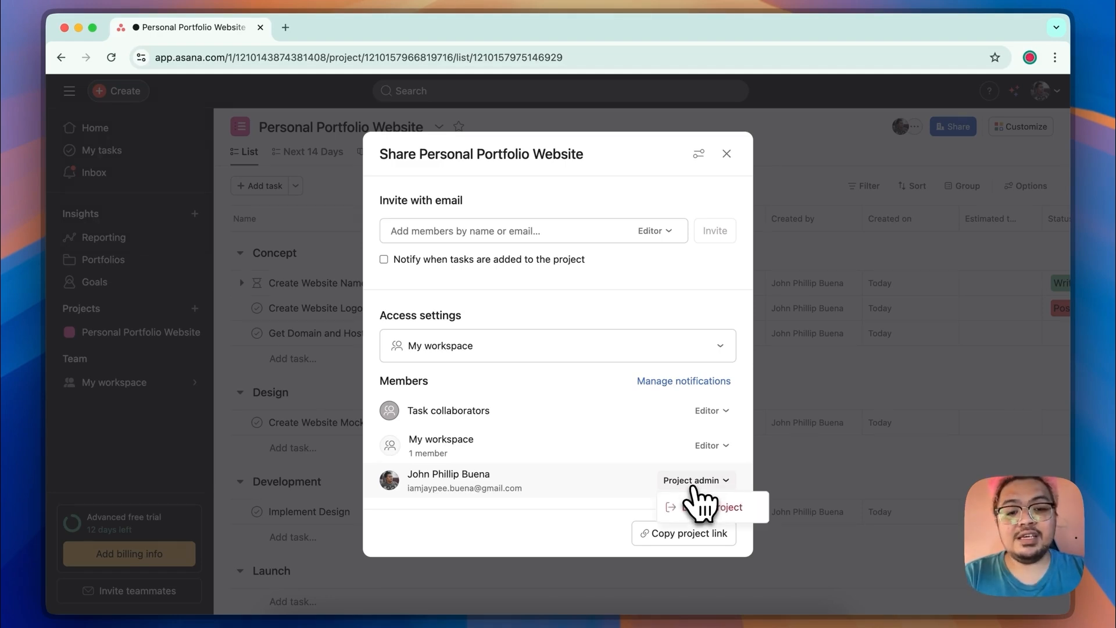
Examine the permission roles for workspace members and for new email invitees, and close the project's sharing settings.
{"action": "left_click", "coordinate": [721, 446]}
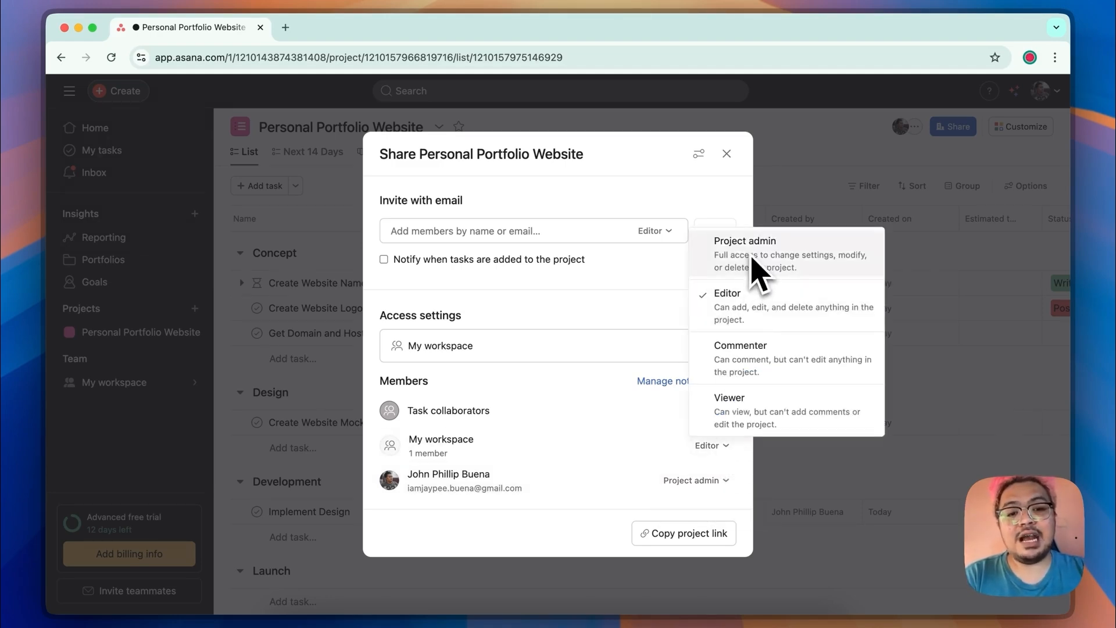
{"action": "left_click", "coordinate": [575, 382]}
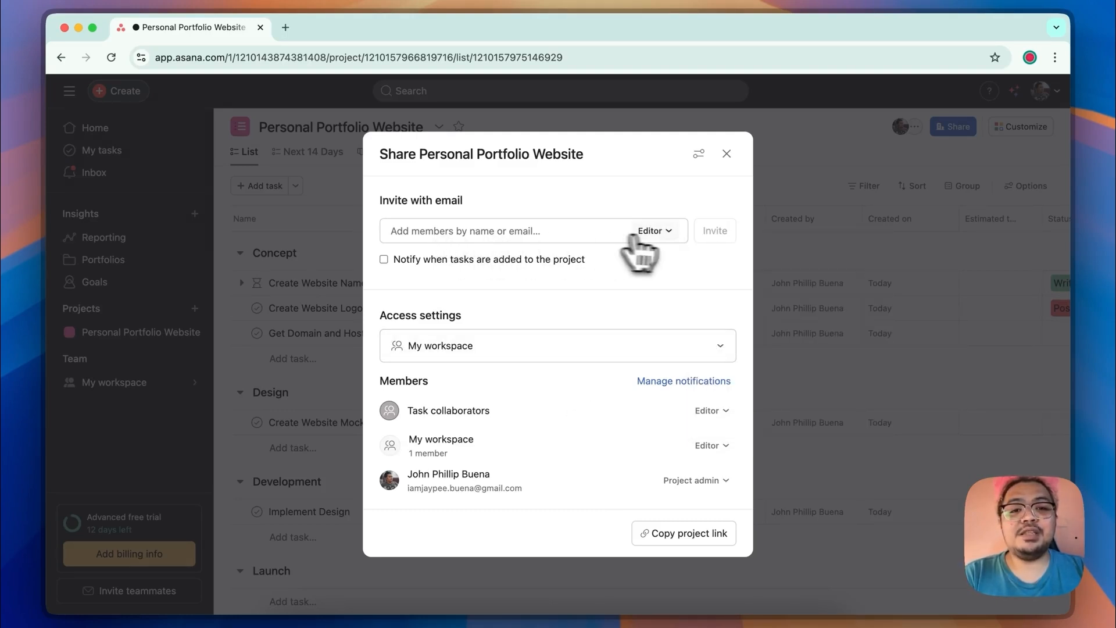
{"action": "left_click", "coordinate": [654, 232]}
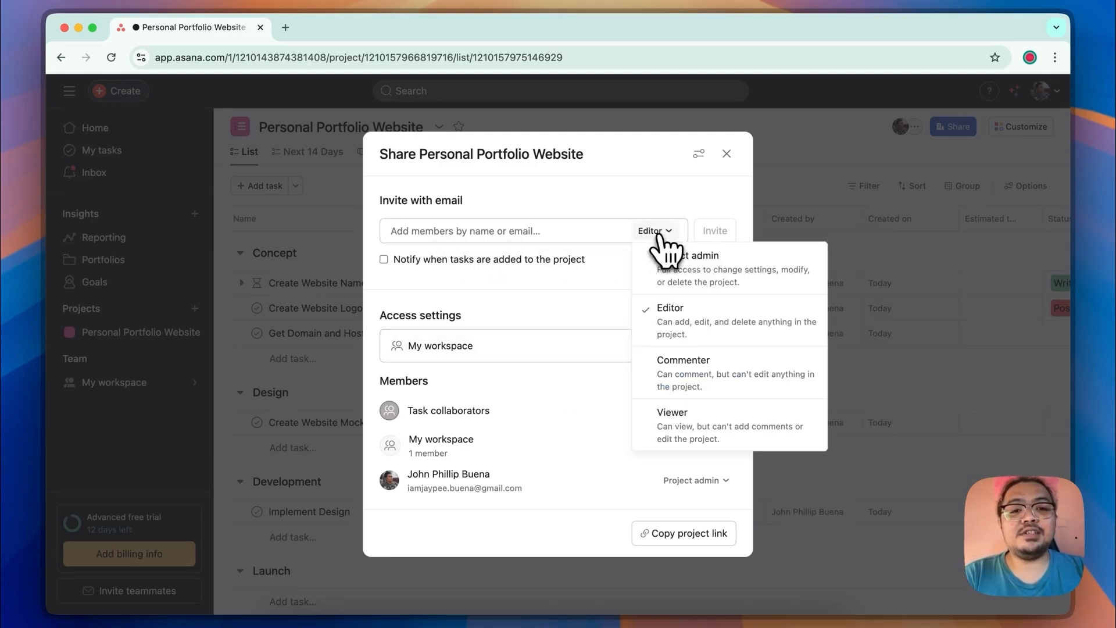
{"action": "left_click", "coordinate": [567, 256]}
{"action": "left_click", "coordinate": [573, 259]}
{"action": "left_click", "coordinate": [726, 154]}
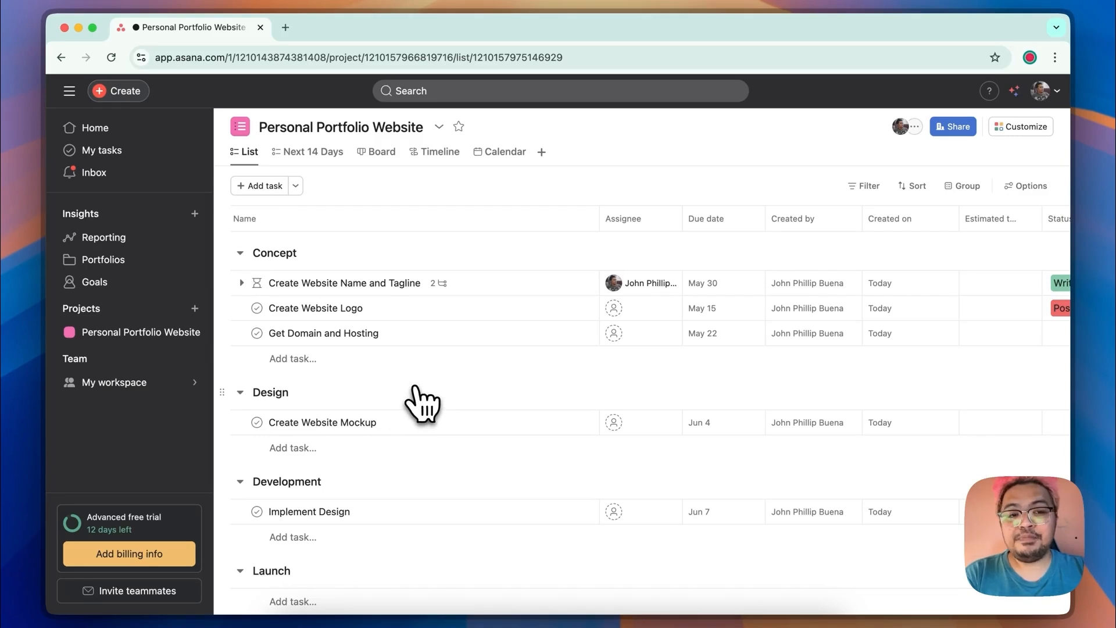
Start a comment with an @ mention on the Create Website Name and Tagline task and close the task's details.
{"action": "left_click", "coordinate": [485, 291]}
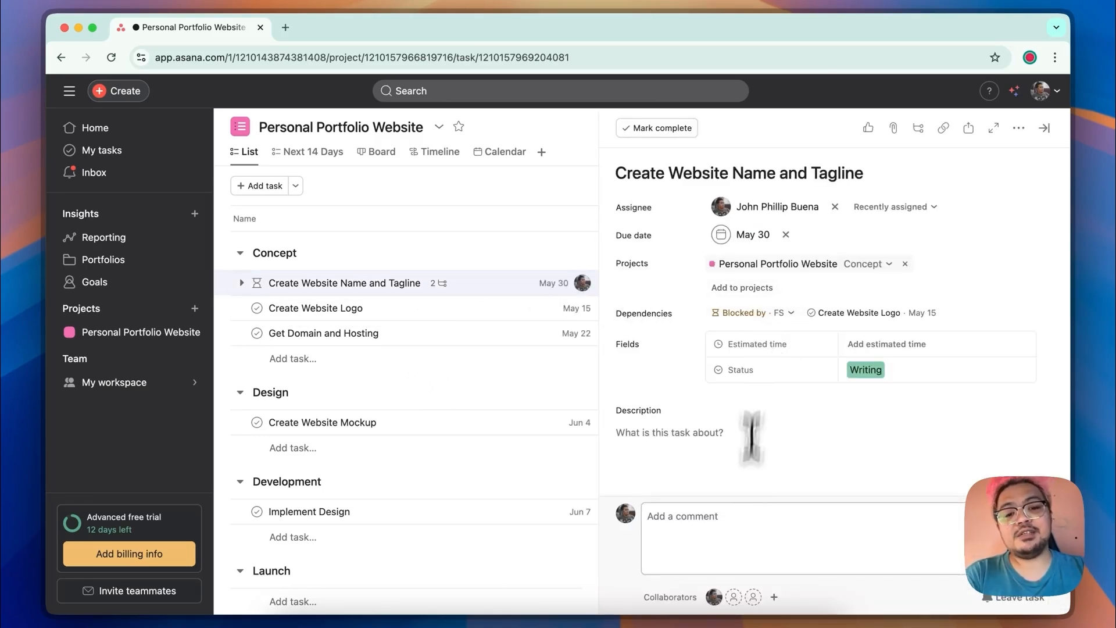
{"action": "left_click", "coordinate": [748, 538]}
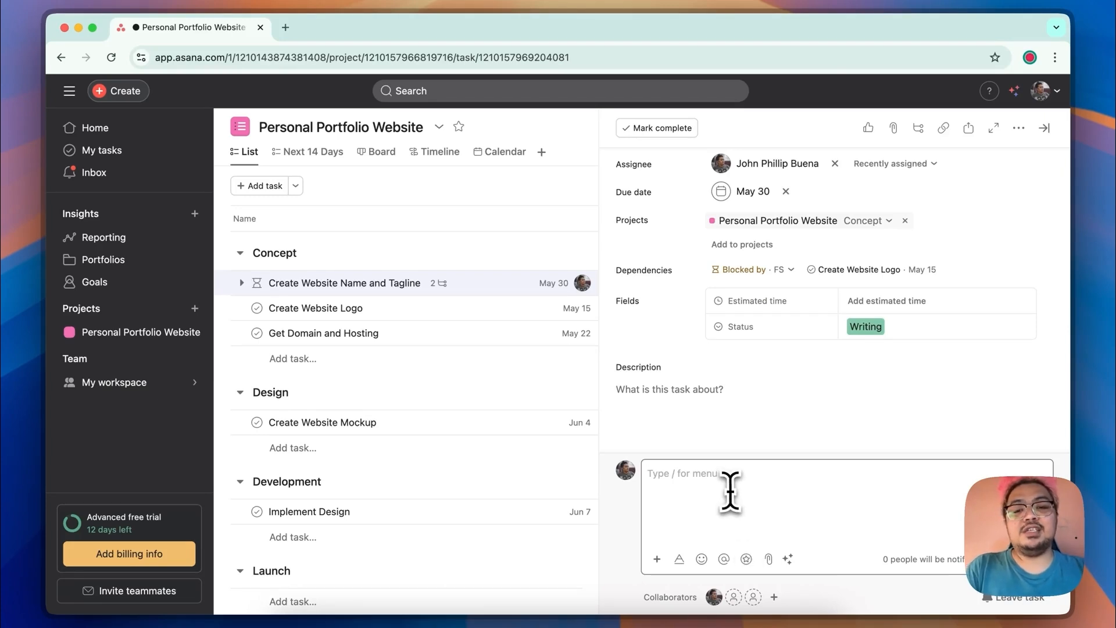
{"action": "type", "text": "@"}
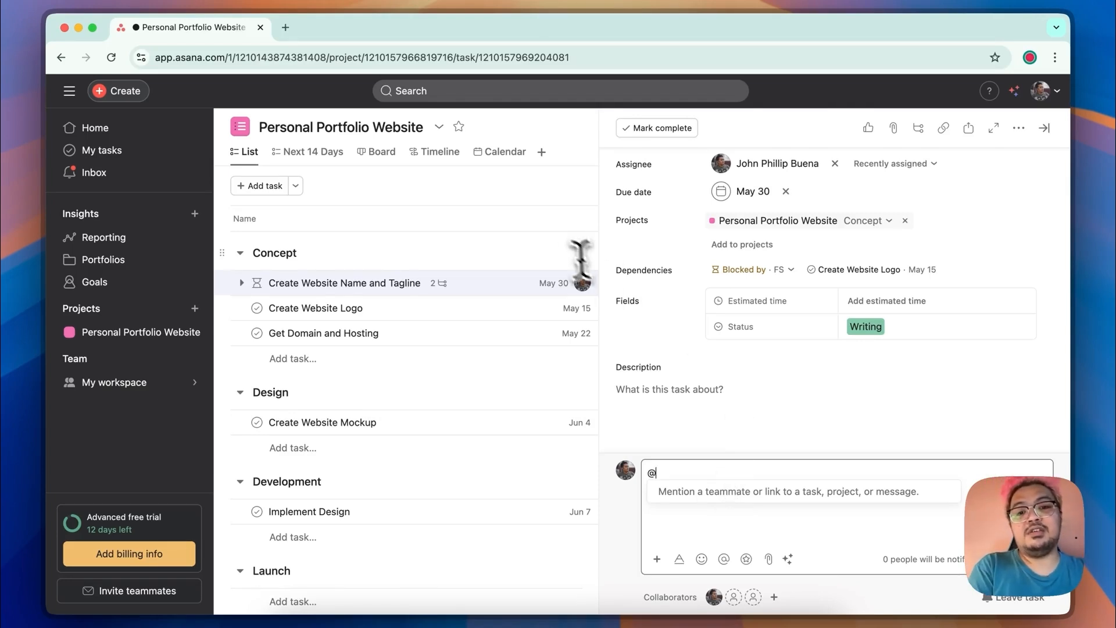
{"action": "mouse_move", "coordinate": [813, 165]}
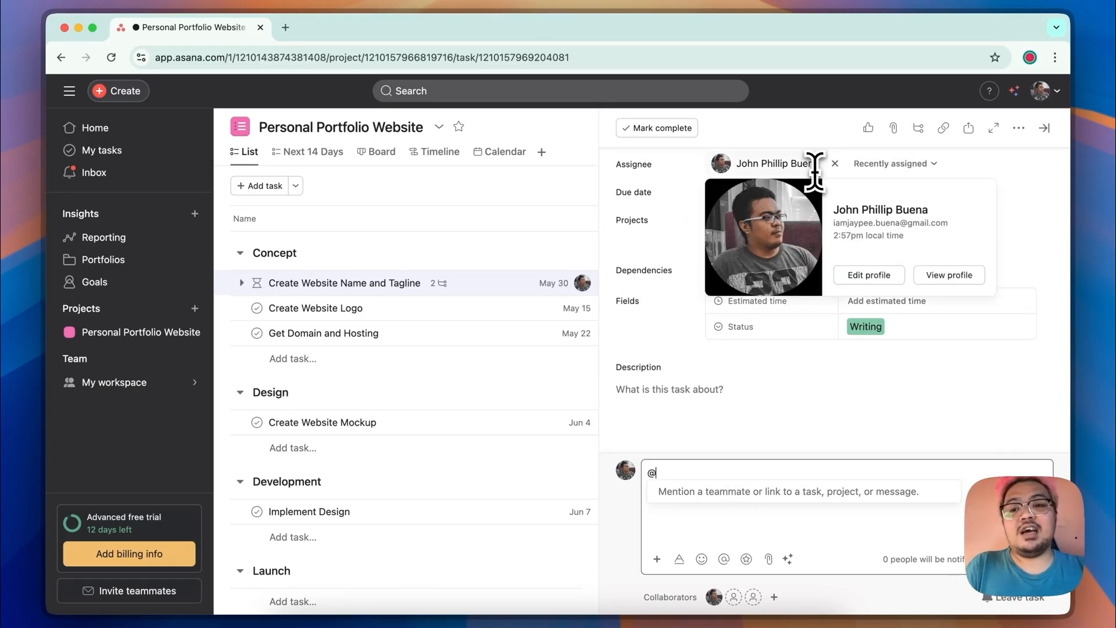
{"action": "key", "text": "Escape"}
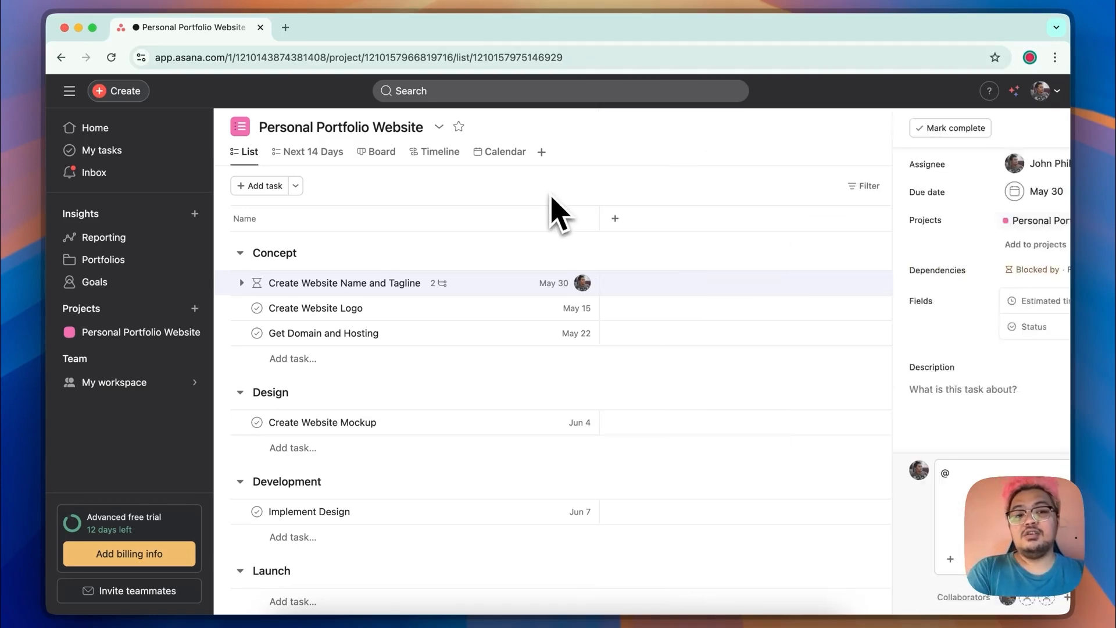
Reopen the Create Website Name and Tagline task, review its fields, description and subtasks, and close its details.
{"action": "left_click", "coordinate": [523, 285]}
{"action": "scroll", "coordinate": [802, 346], "scroll_direction": "down", "scroll_amount": 2}
{"action": "scroll", "coordinate": [802, 349], "scroll_direction": "down", "scroll_amount": 2}
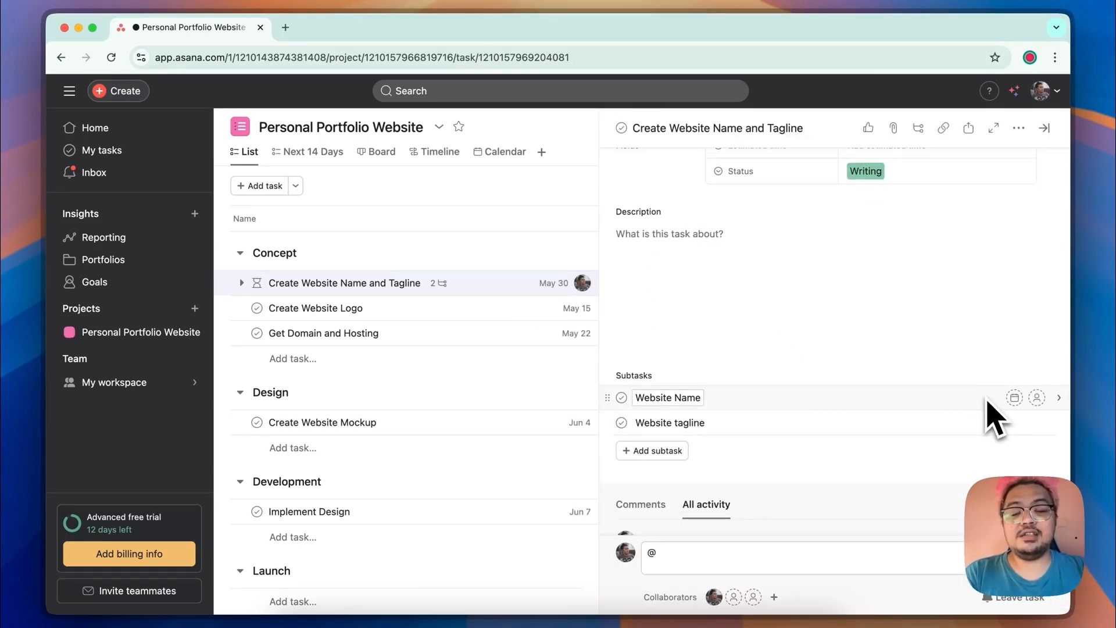
{"action": "scroll", "coordinate": [992, 411], "scroll_direction": "up", "scroll_amount": 4}
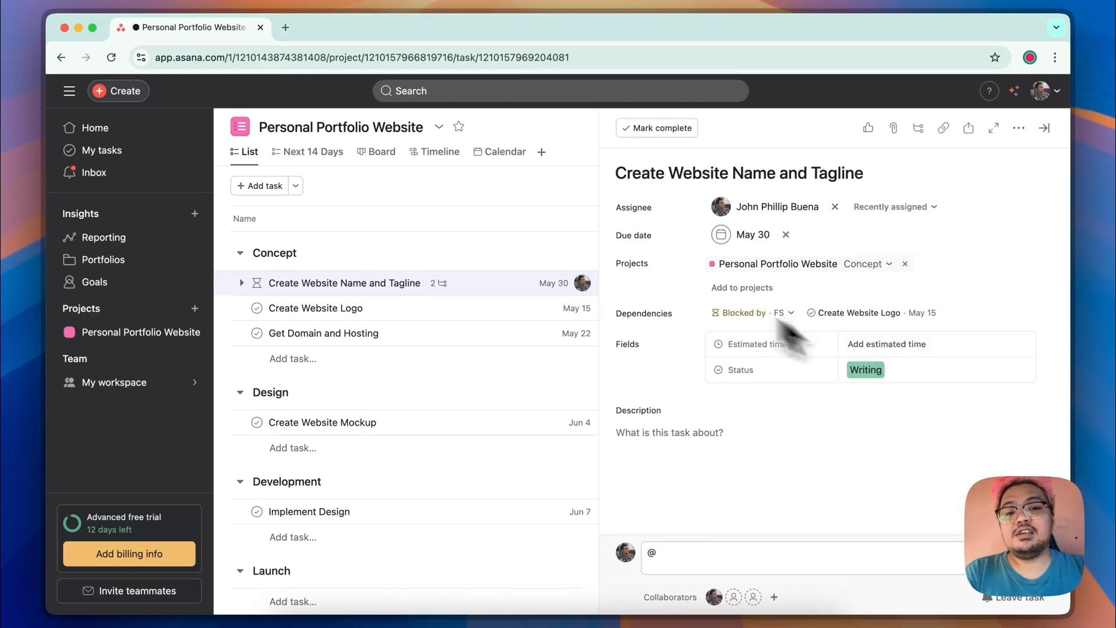
{"action": "key", "text": "Escape"}
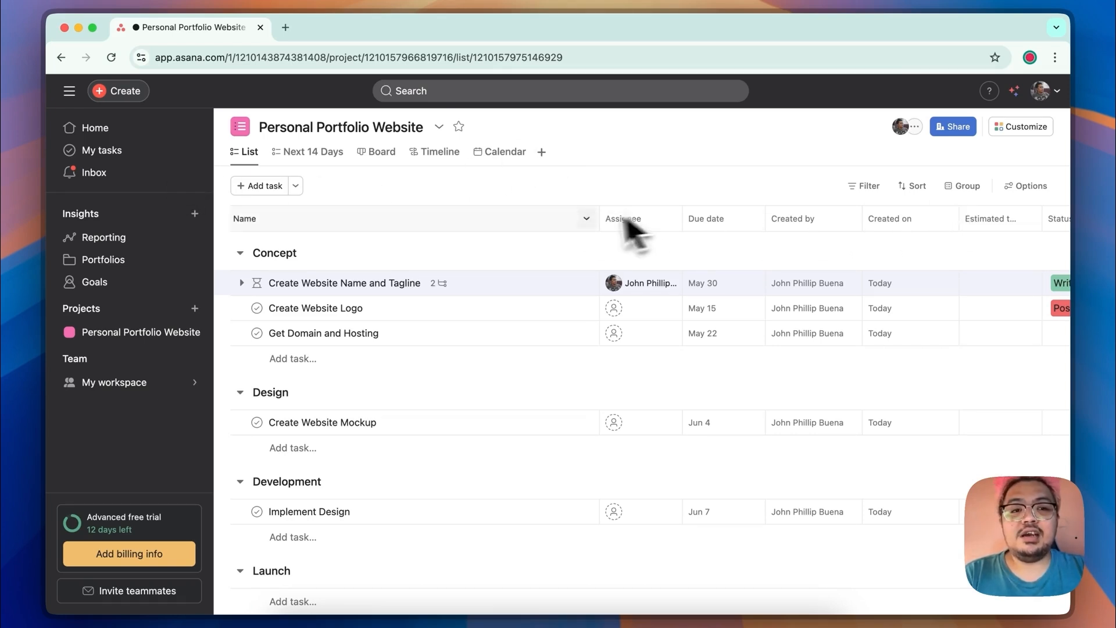
Review the activity notifications in the inbox and check the sorting options for the Team section.
{"action": "left_click", "coordinate": [170, 184]}
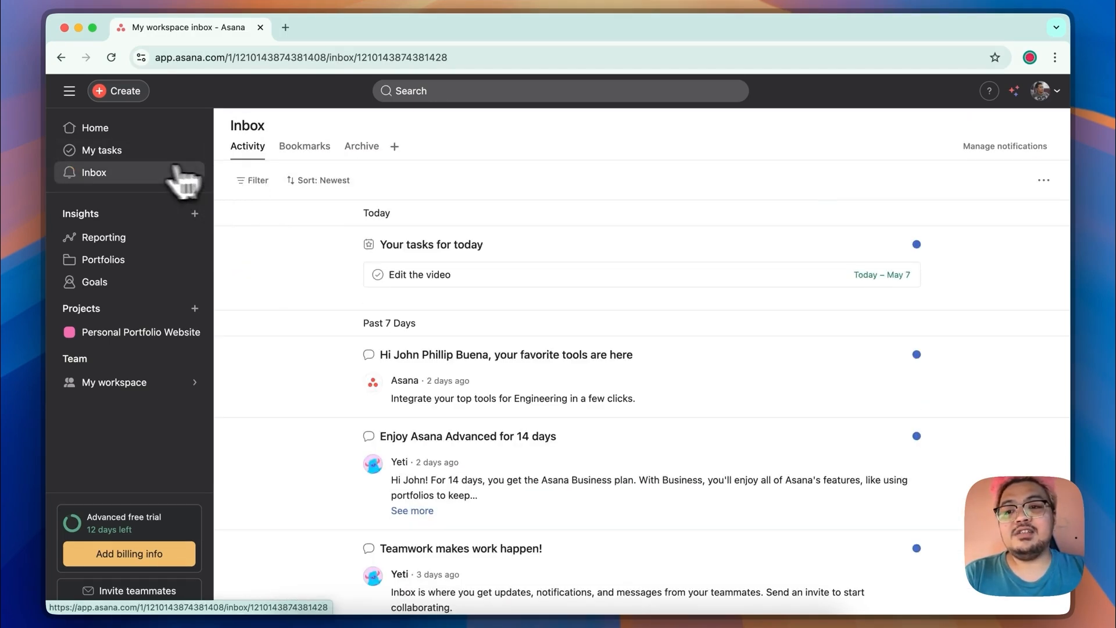
{"action": "scroll", "coordinate": [638, 289], "scroll_direction": "down", "scroll_amount": 1}
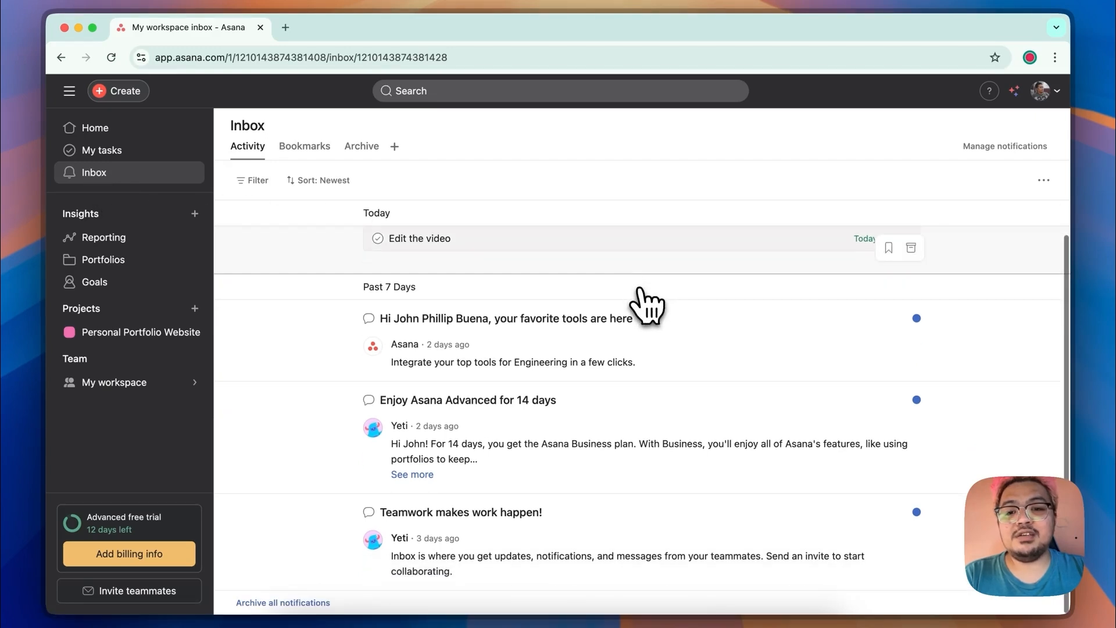
{"action": "scroll", "coordinate": [638, 289], "scroll_direction": "up", "scroll_amount": 1}
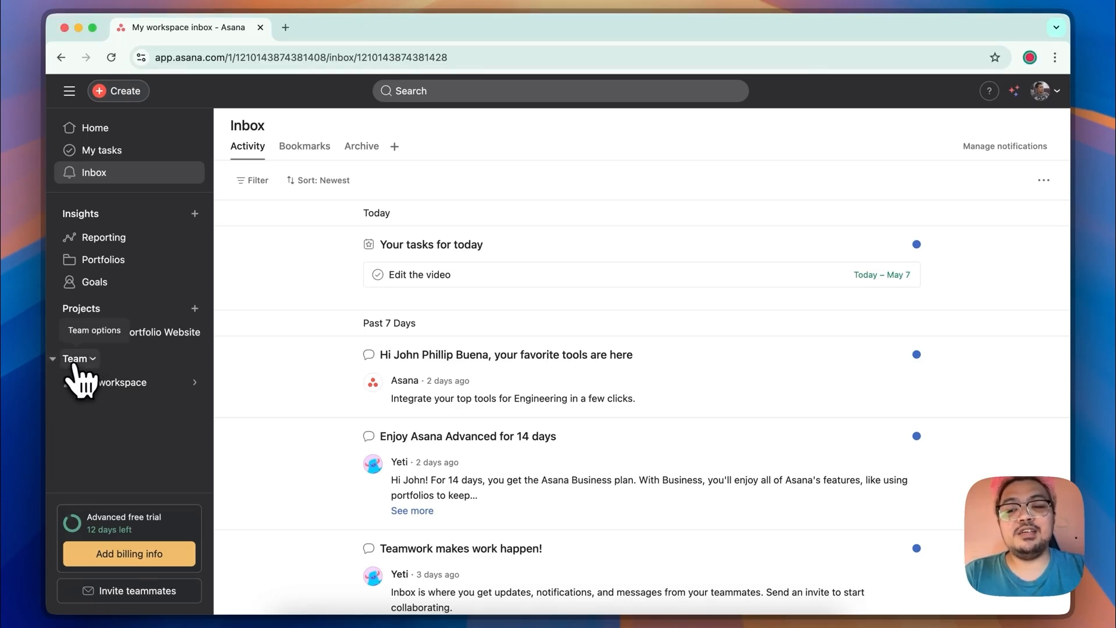
{"action": "left_click", "coordinate": [93, 359]}
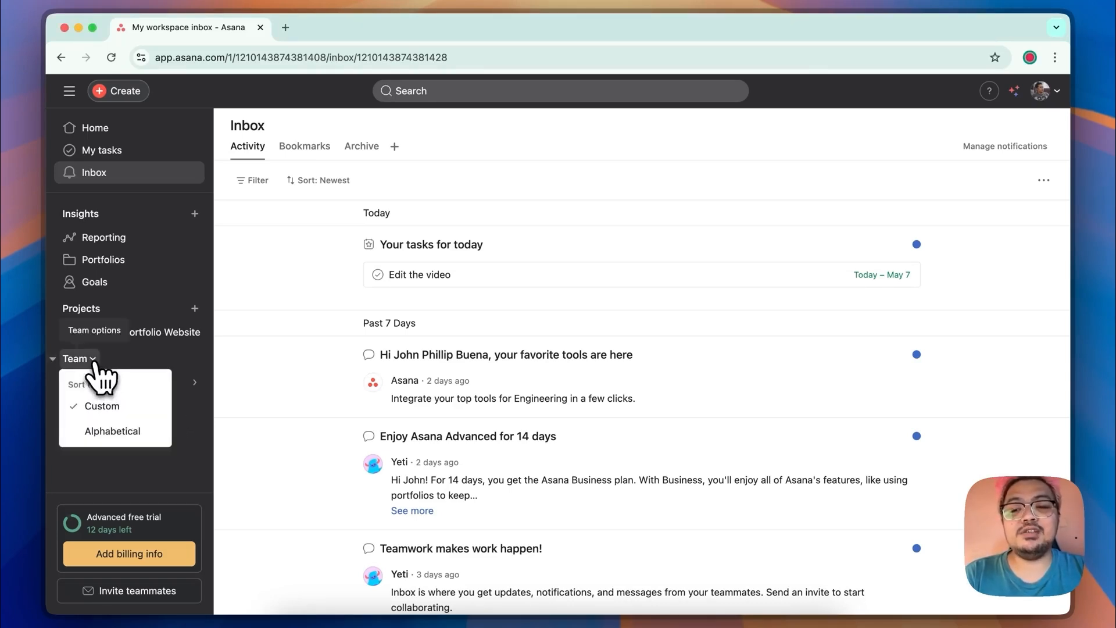
{"action": "left_click", "coordinate": [93, 361]}
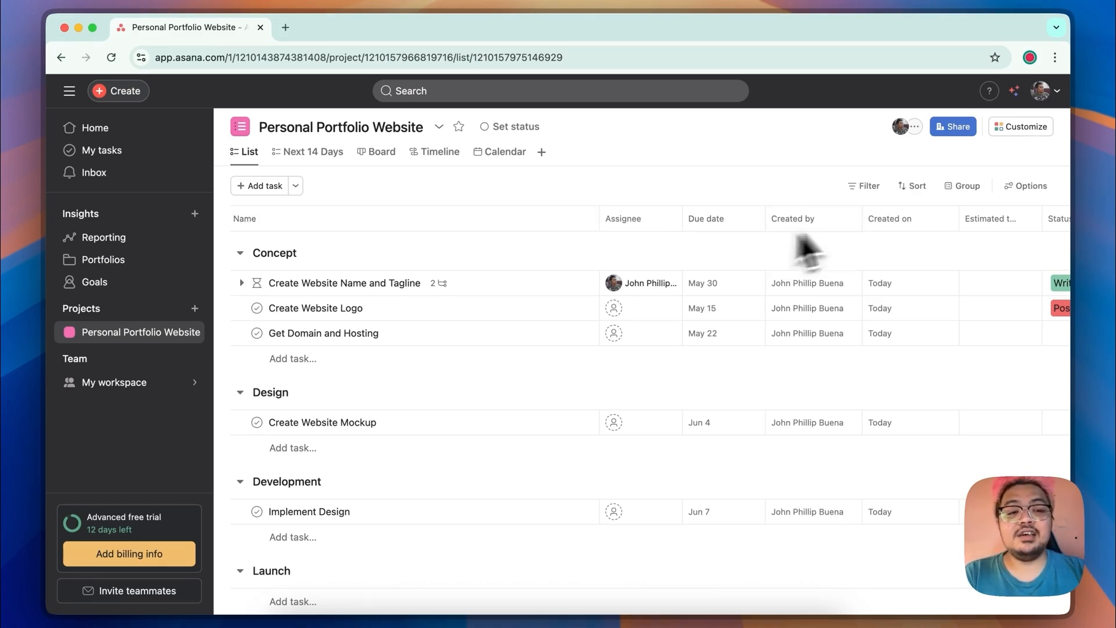
Browse the rule templates for the Personal Portfolio Website project and start a rule from the Status is changed → Set assignee to template.
{"action": "left_click", "coordinate": [1024, 140]}
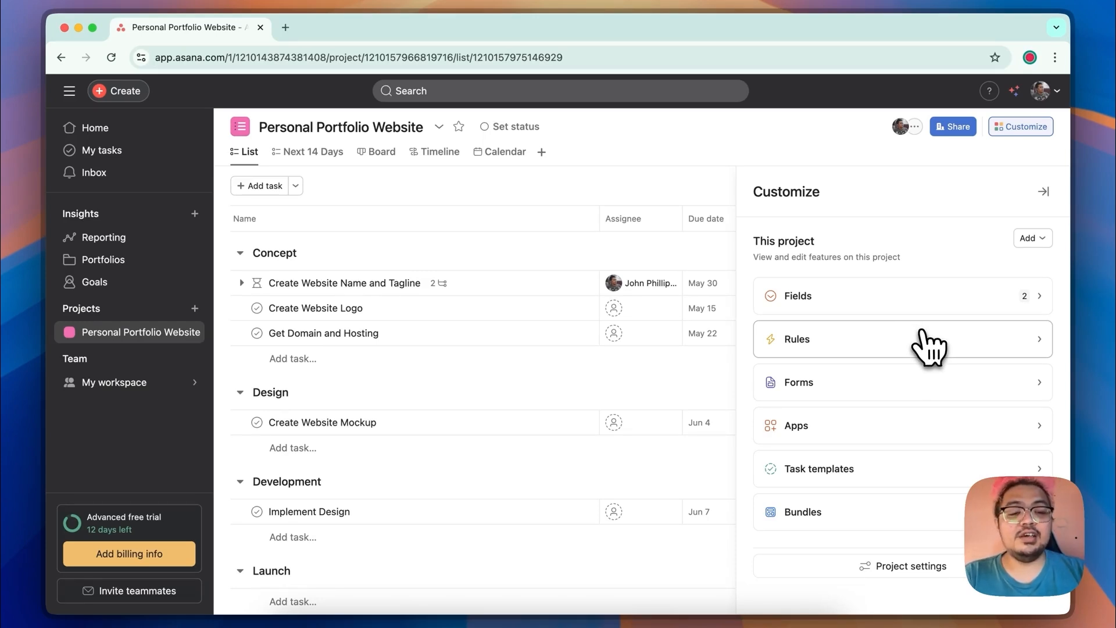
{"action": "left_click", "coordinate": [926, 338]}
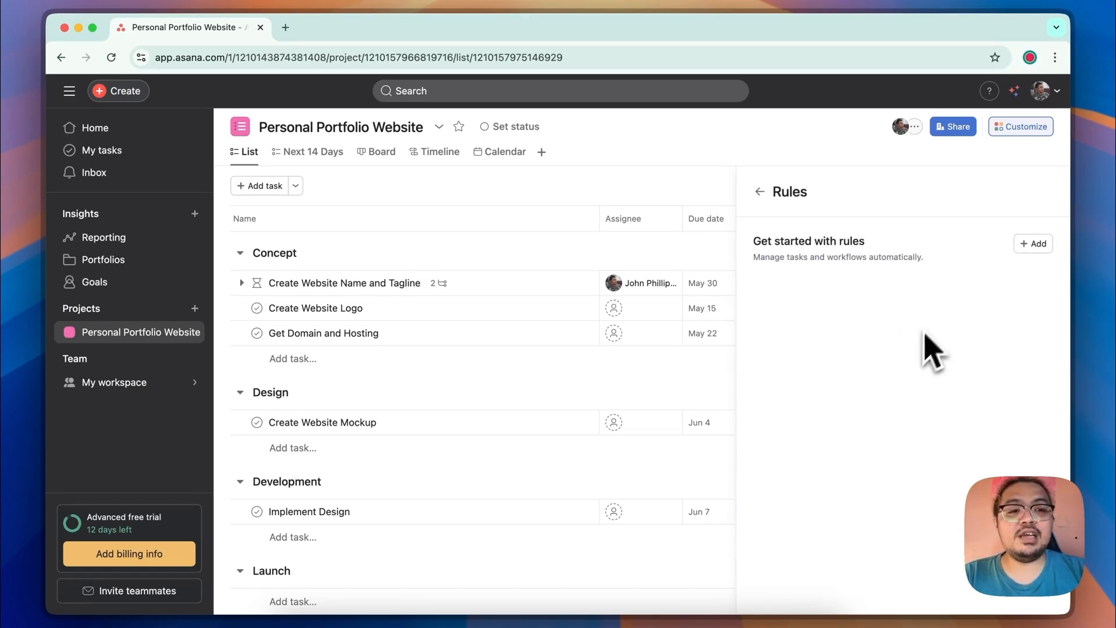
{"action": "left_click", "coordinate": [1035, 244]}
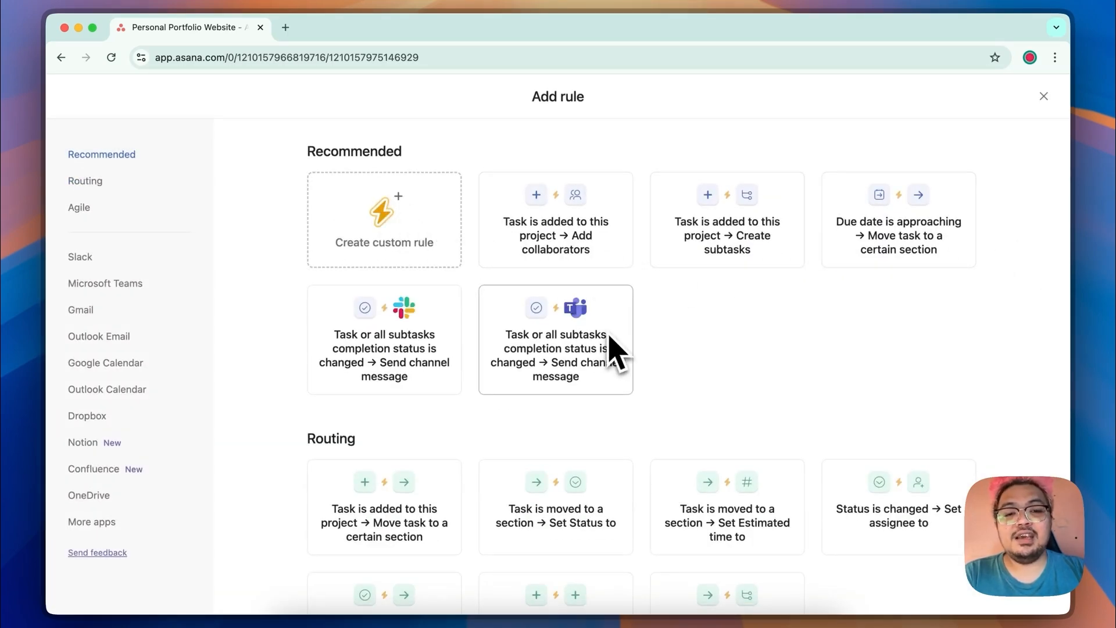
{"action": "scroll", "coordinate": [614, 349], "scroll_direction": "down", "scroll_amount": 12}
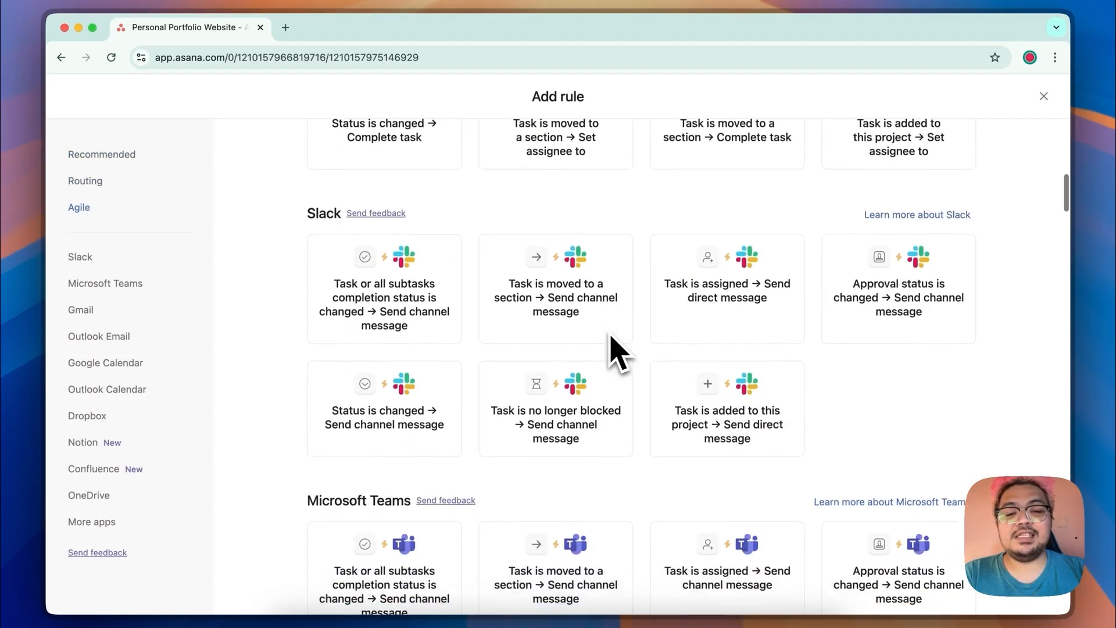
{"action": "scroll", "coordinate": [617, 352], "scroll_direction": "up", "scroll_amount": 12}
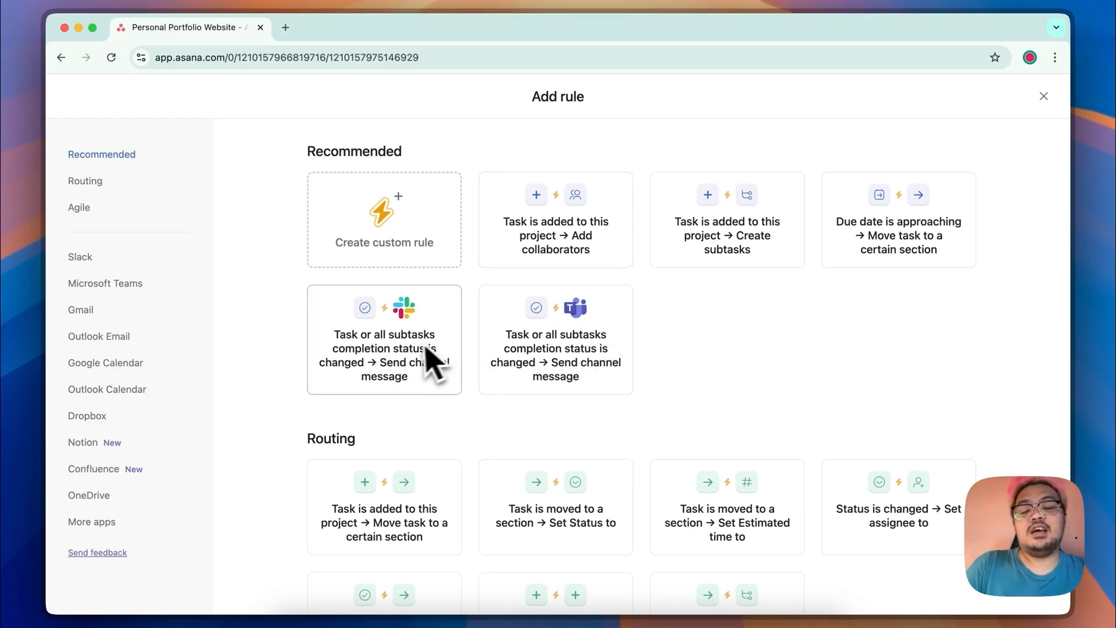
{"action": "scroll", "coordinate": [898, 256], "scroll_direction": "down", "scroll_amount": 5}
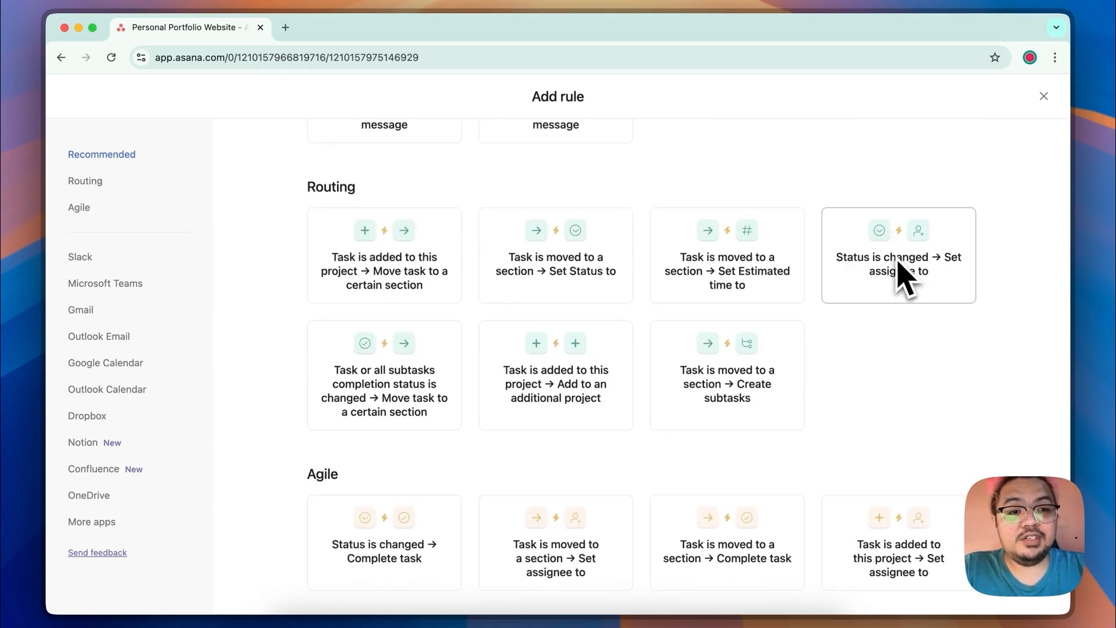
{"action": "left_click", "coordinate": [940, 274]}
Keep the rule's trigger option at Field is changed and set its condition to Status set to Writing.
{"action": "left_click", "coordinate": [208, 188]}
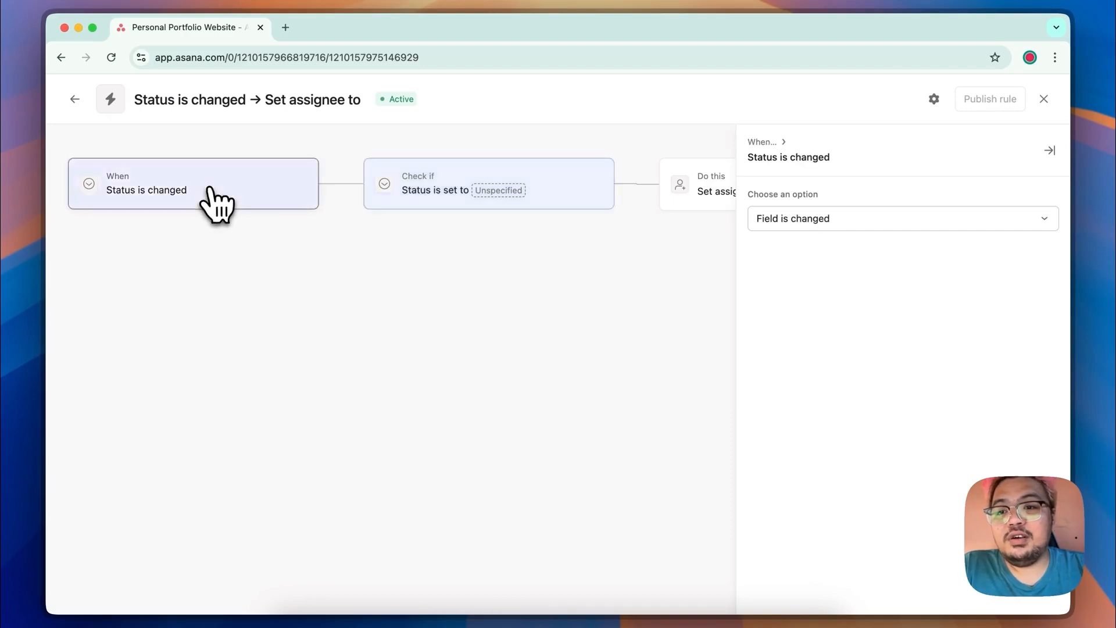
{"action": "left_click", "coordinate": [886, 227]}
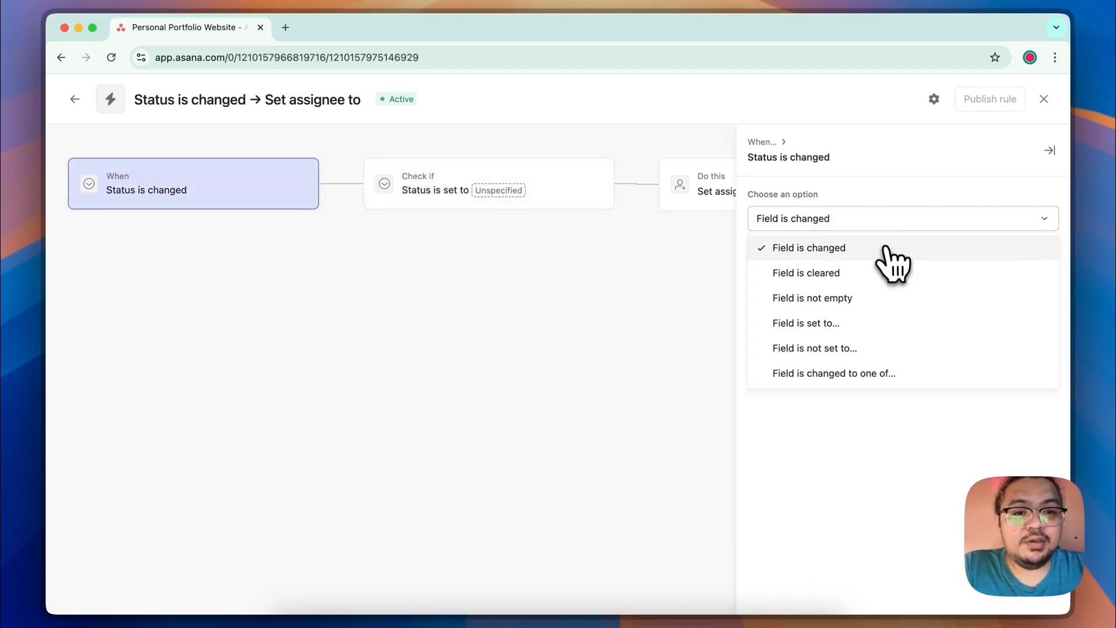
{"action": "left_click", "coordinate": [855, 250]}
{"action": "left_click", "coordinate": [440, 191]}
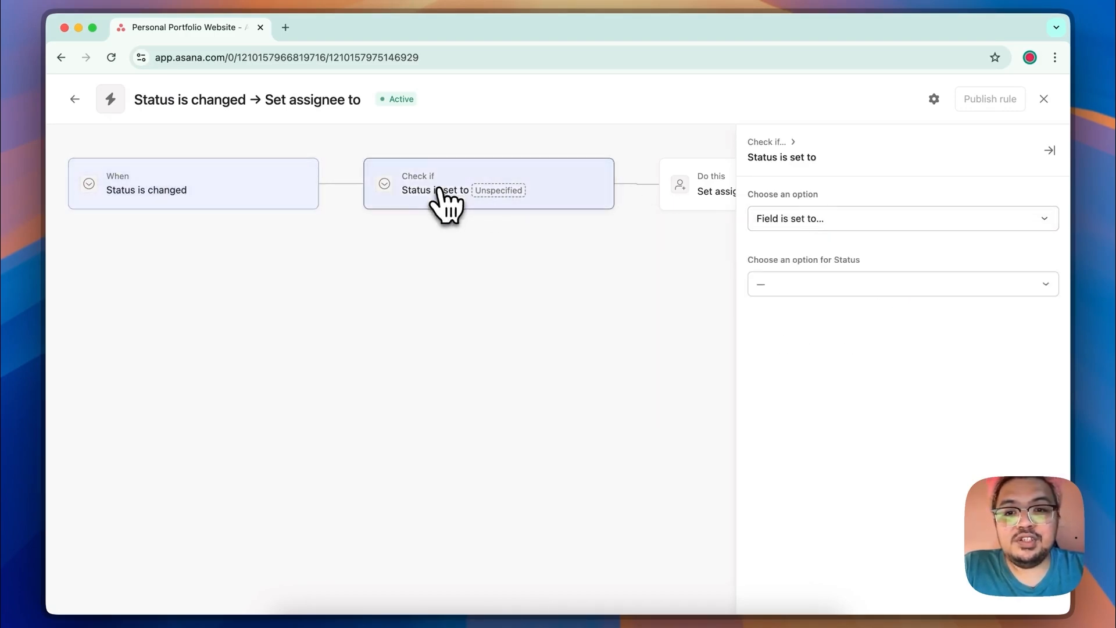
{"action": "left_click", "coordinate": [826, 285]}
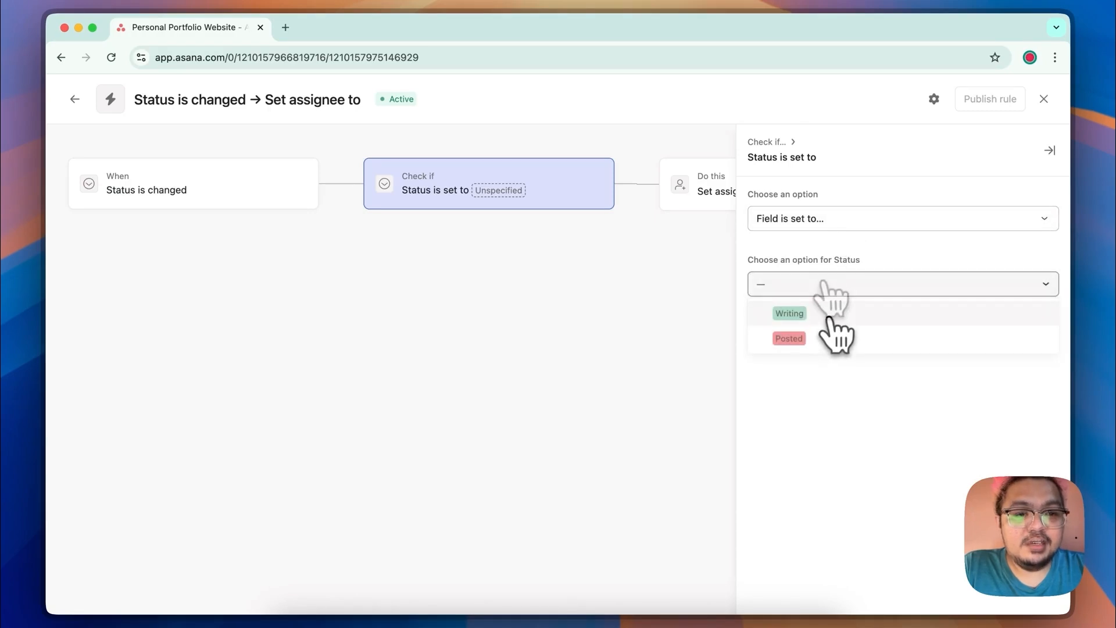
{"action": "left_click", "coordinate": [828, 317]}
Set the rule's action to assign the task to the Task creator, and publish the rule.
{"action": "scroll", "coordinate": [586, 304], "scroll_direction": "right", "scroll_amount": 5}
{"action": "left_click", "coordinate": [639, 191]}
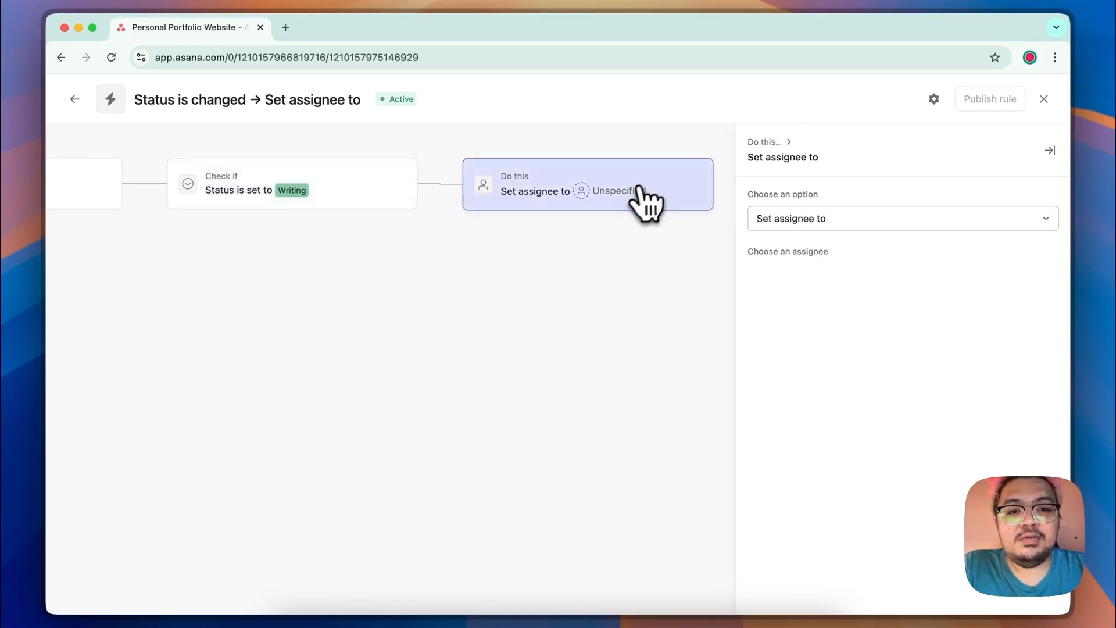
{"action": "left_click", "coordinate": [850, 276]}
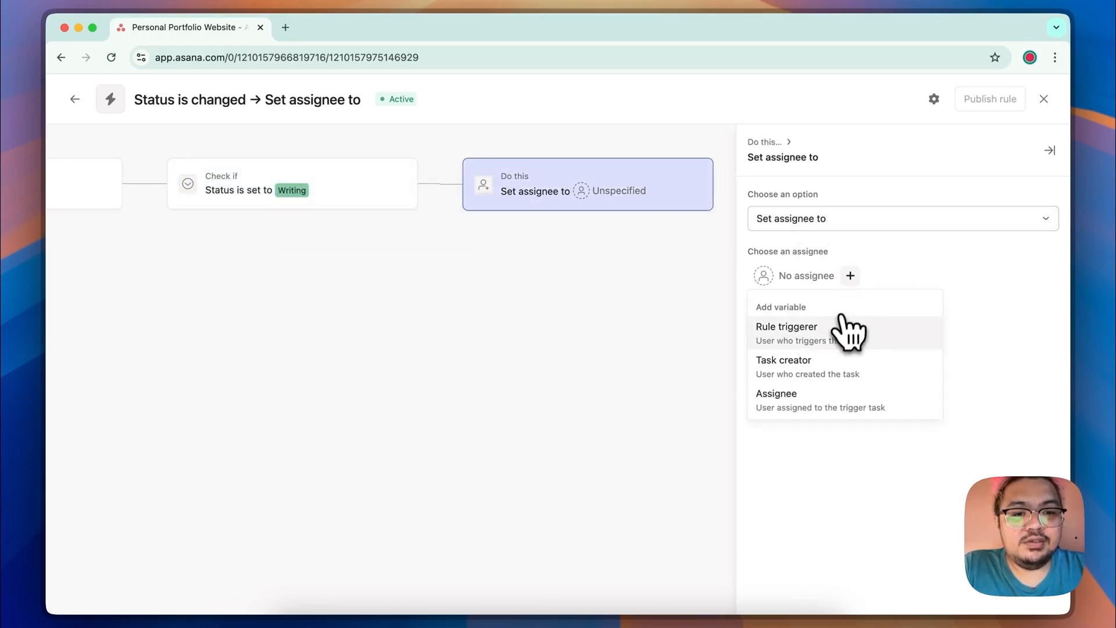
{"action": "left_click", "coordinate": [825, 366]}
{"action": "left_click", "coordinate": [996, 104]}
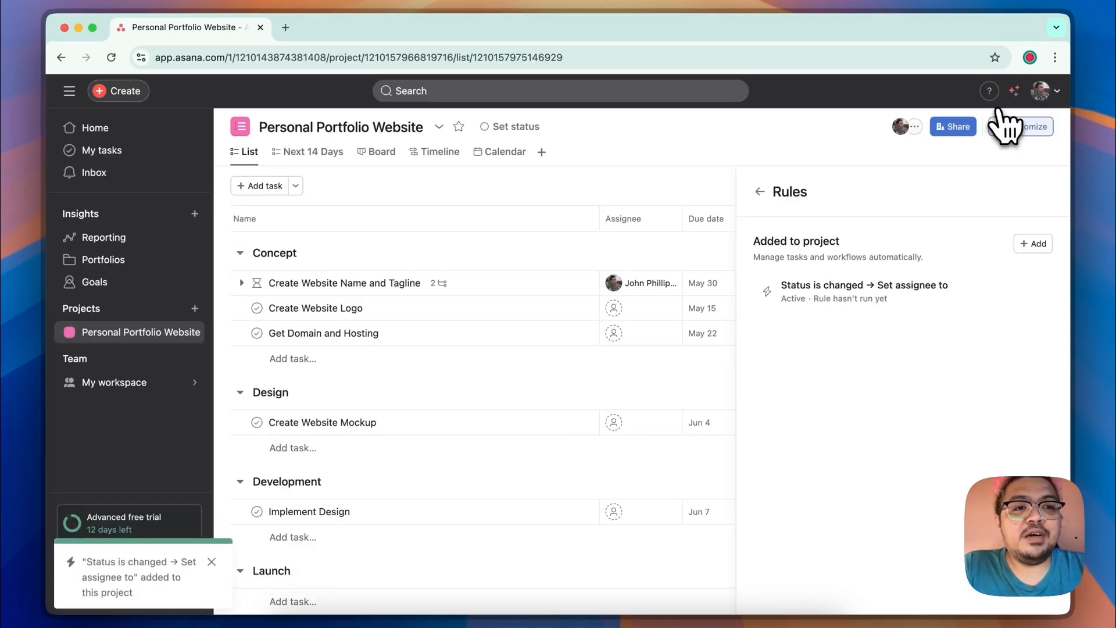
Test the rule by setting the Get Domain and Hosting task's Status to Writing, and check its assignee.
{"action": "left_click", "coordinate": [137, 337]}
{"action": "scroll", "coordinate": [810, 336], "scroll_direction": "right", "scroll_amount": 5}
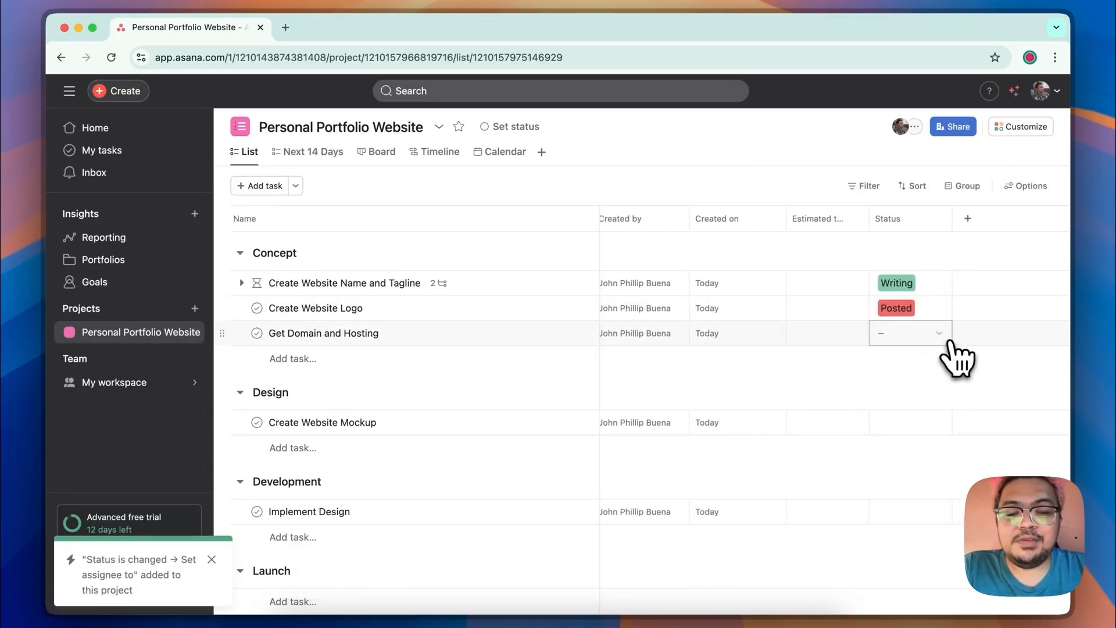
{"action": "left_click", "coordinate": [948, 342]}
{"action": "left_click", "coordinate": [947, 384]}
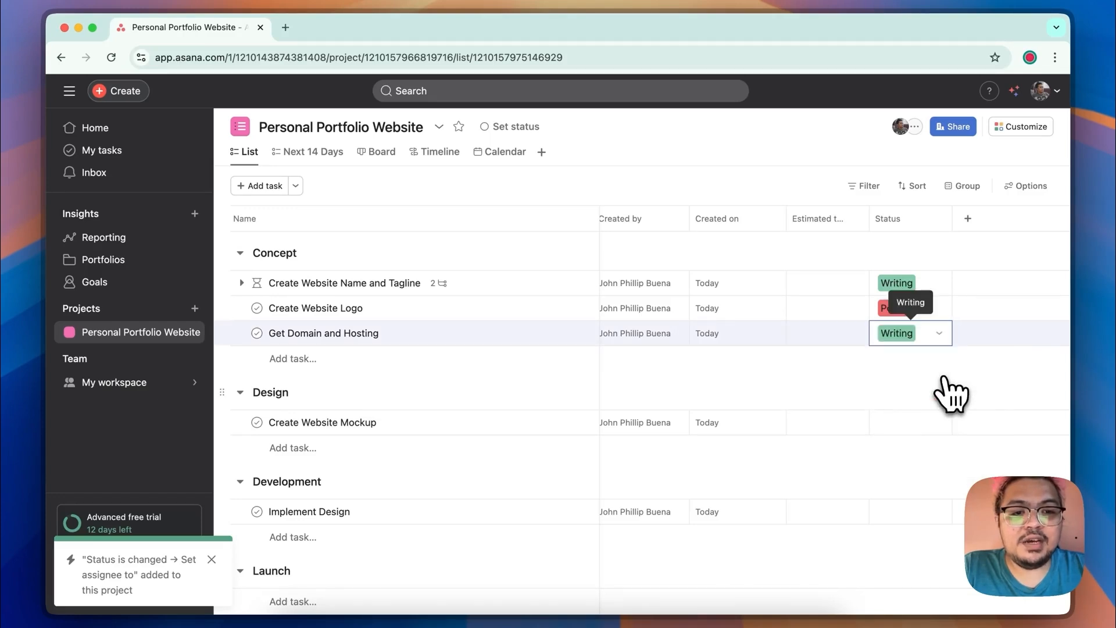
{"action": "scroll", "coordinate": [878, 399], "scroll_direction": "left", "scroll_amount": 5}
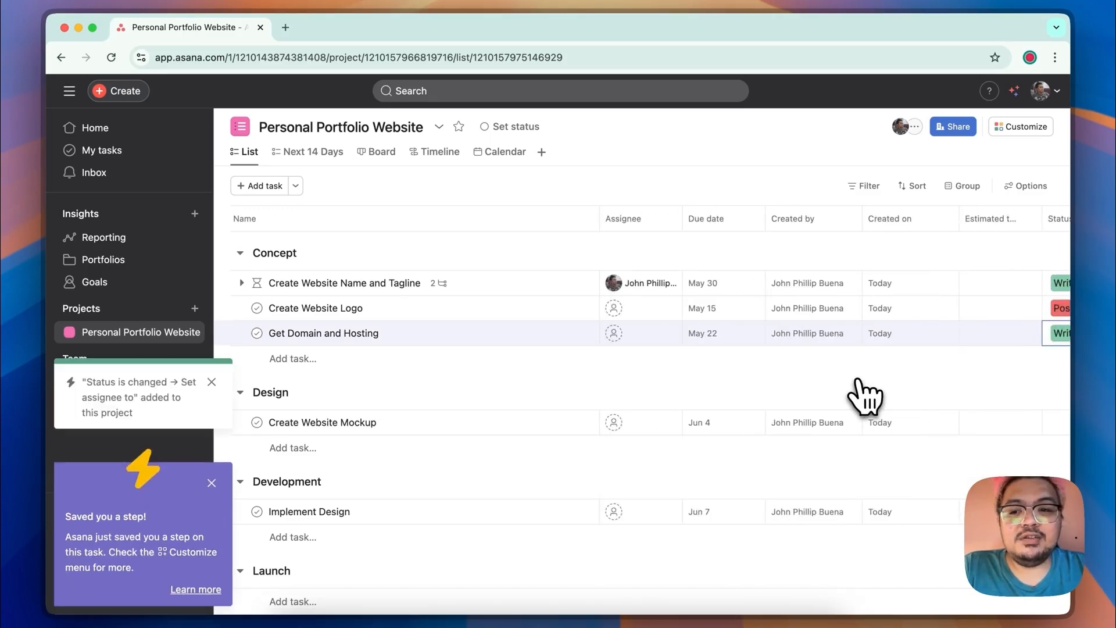